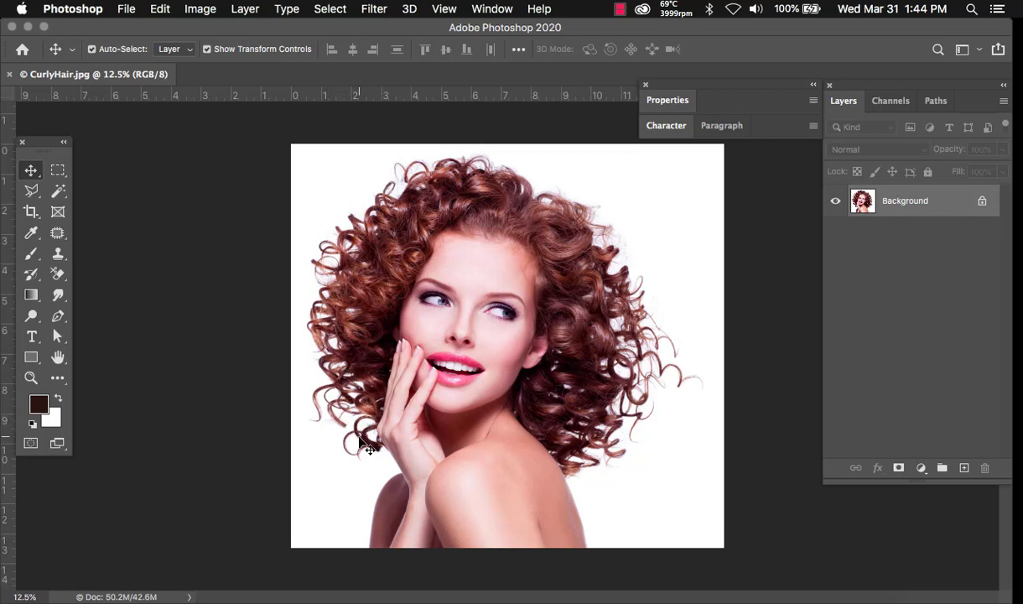
- Unlock the Background into an editable layer named BG
scroll(354, 444, "up", 2)
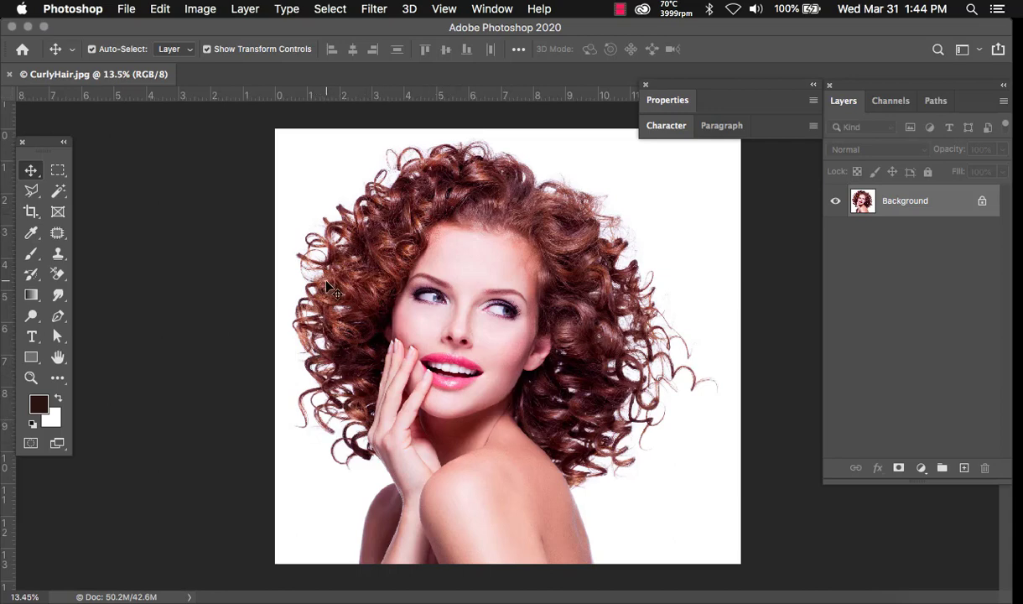
double_click(914, 203)
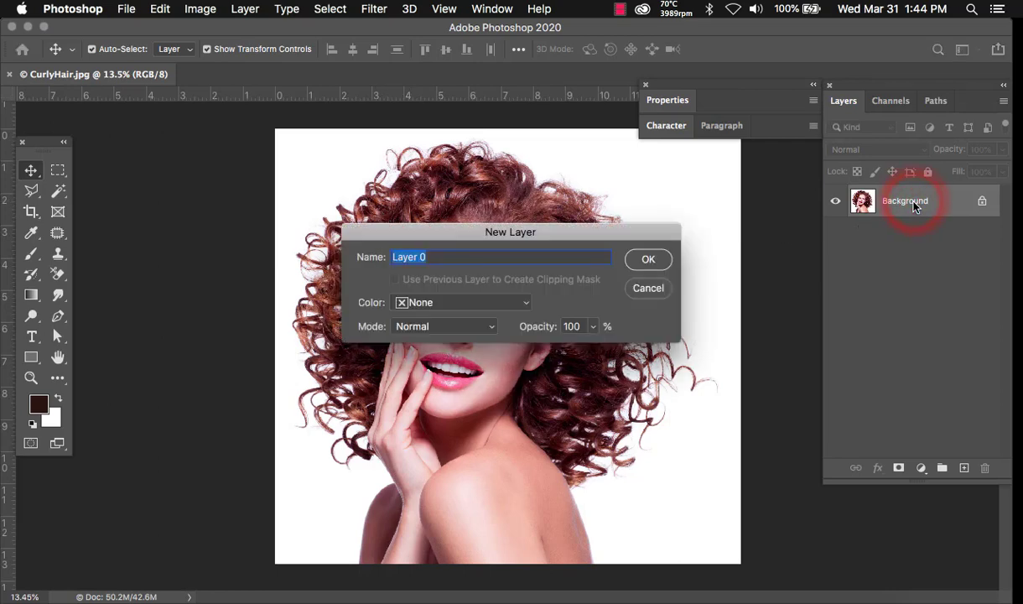
key("Return")
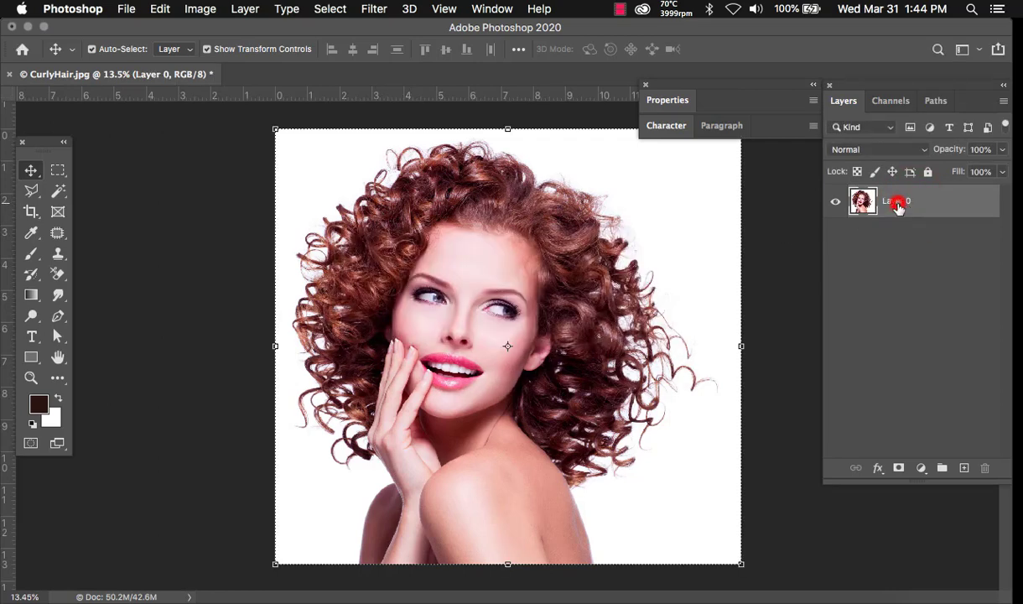
double_click(898, 203)
type("BG")
key("Return")
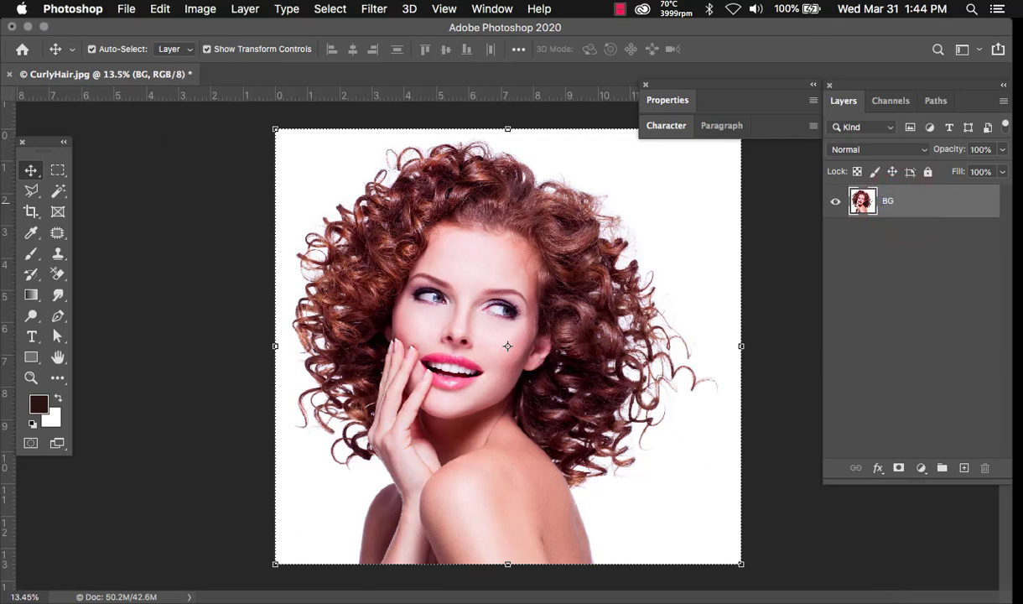
- Duplicate BG, hide the original, rename the copy Main, and add an empty layer
key("super+j")
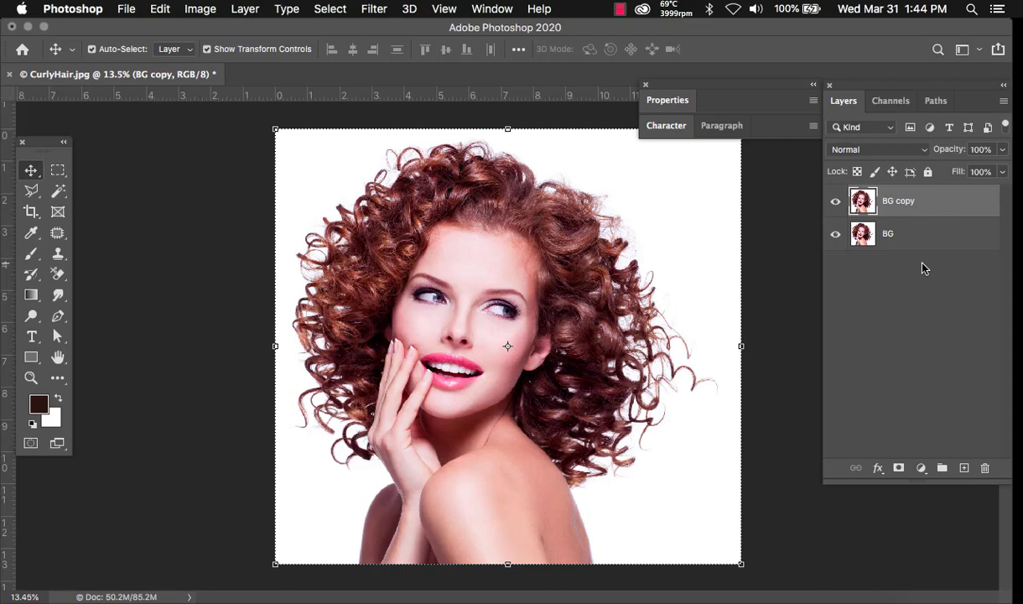
left_click(836, 235)
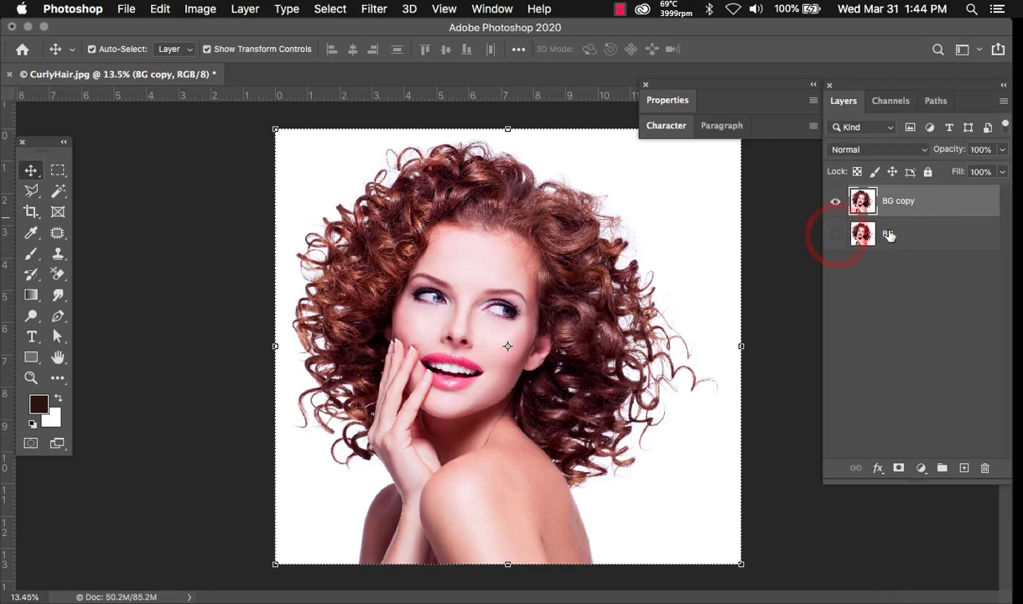
double_click(895, 201)
type("Main")
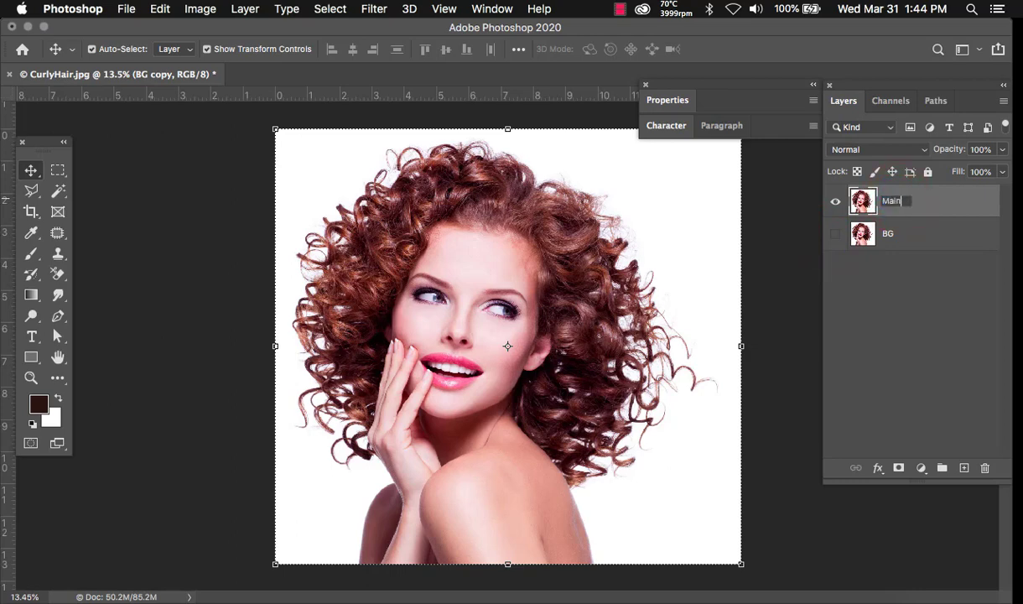
key("Return")
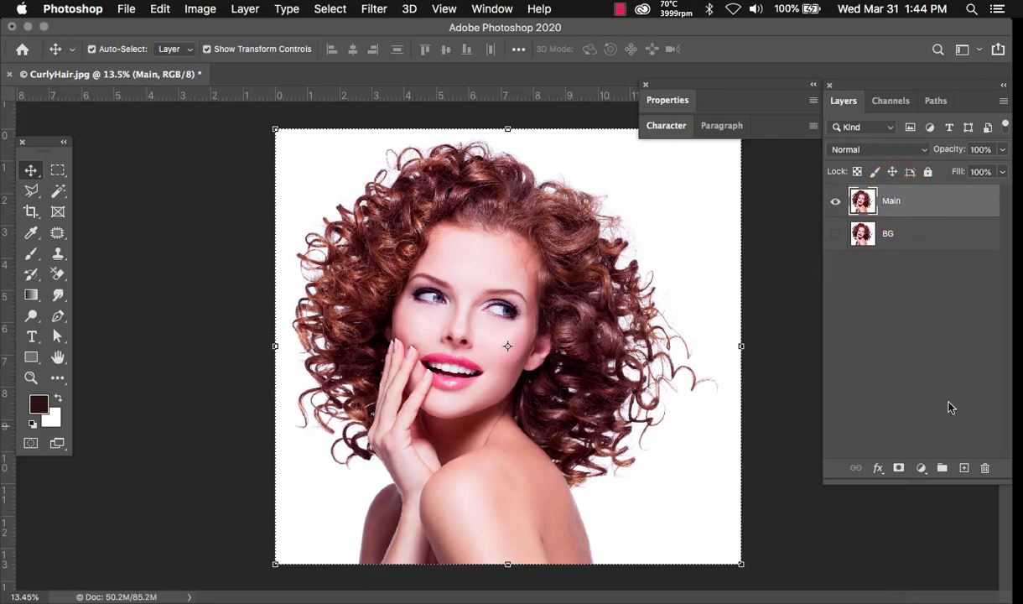
left_click(965, 467)
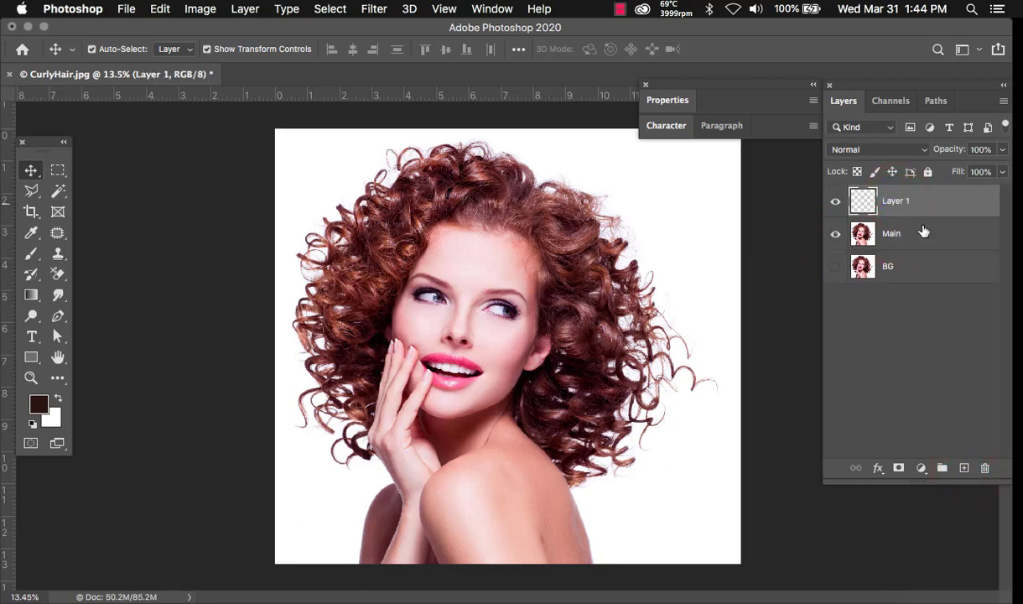
- Name the new layer Color, give it a pure red Solid Color fill, and move it below Main
double_click(897, 201)
type("Co")
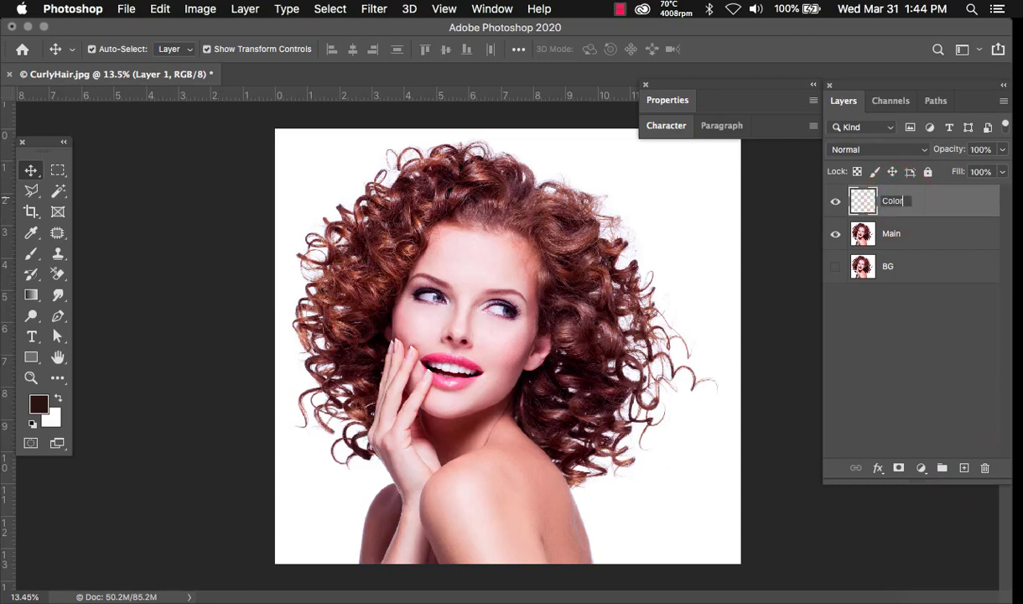
type("lor")
key("Return")
left_click(921, 468)
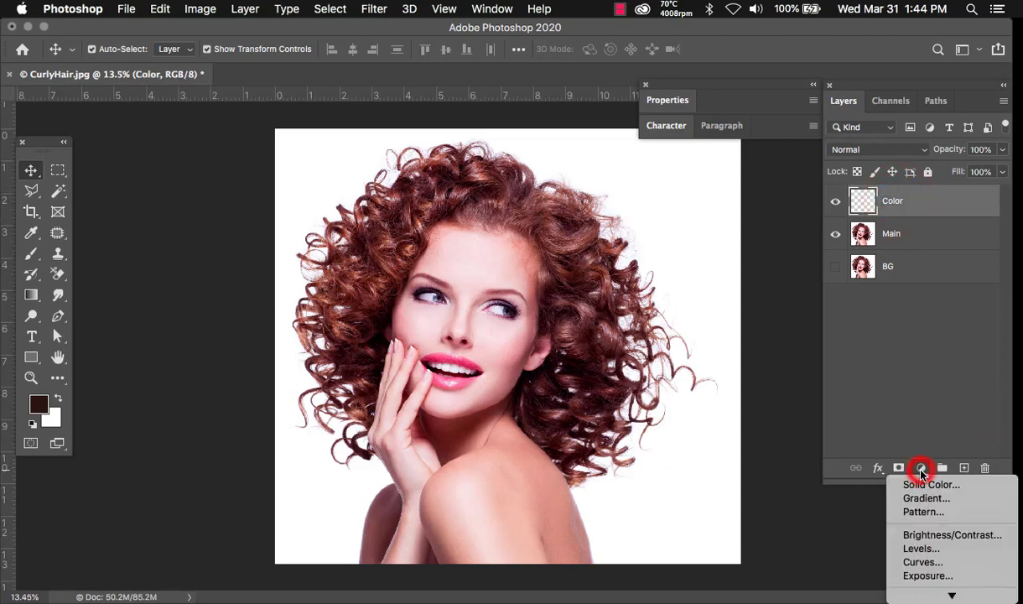
left_click(925, 485)
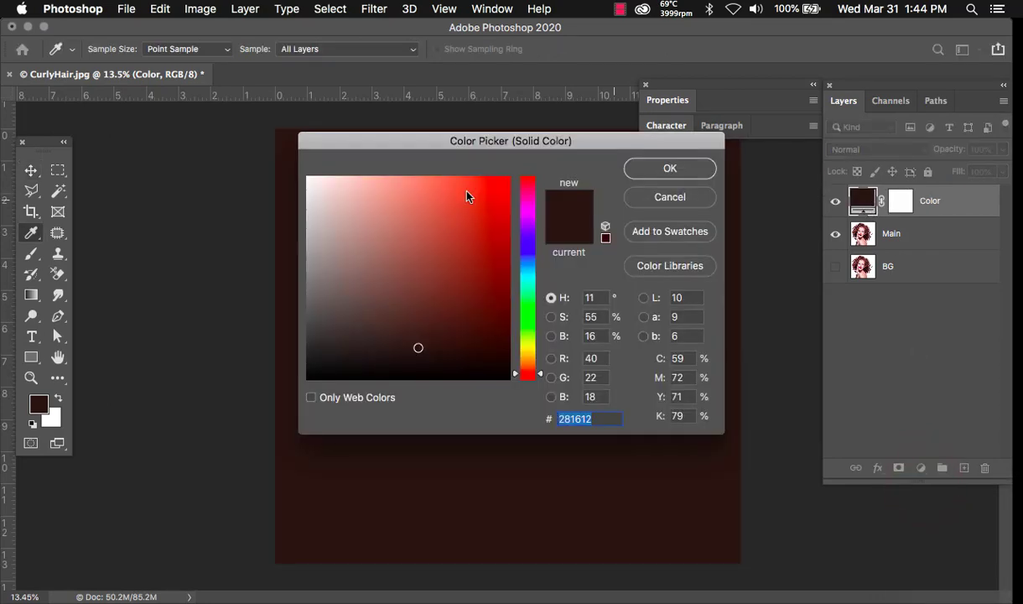
left_click_drag(467, 197, 509, 176)
left_click(663, 170)
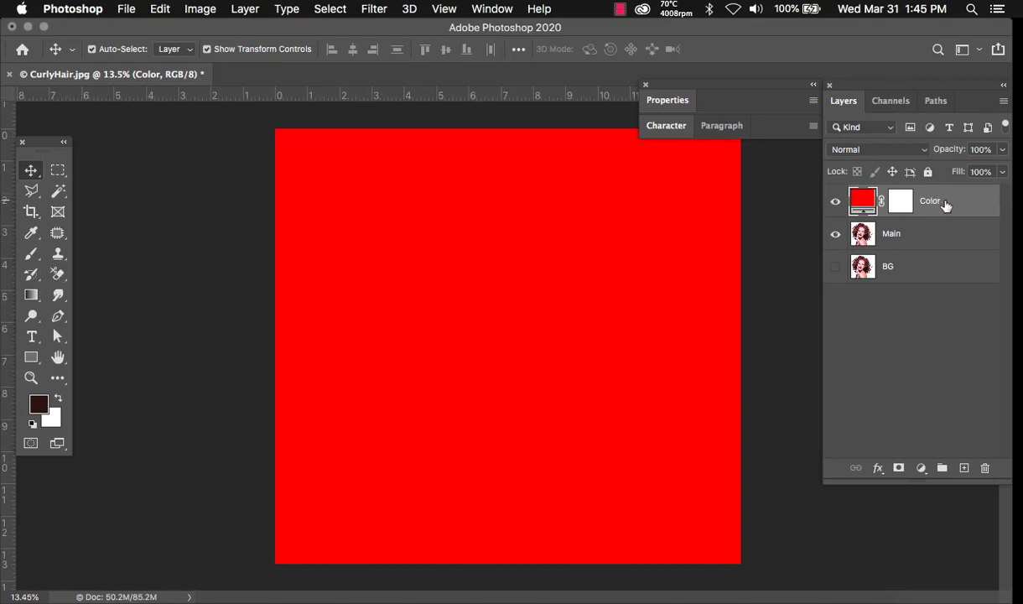
left_click_drag(939, 205, 893, 237)
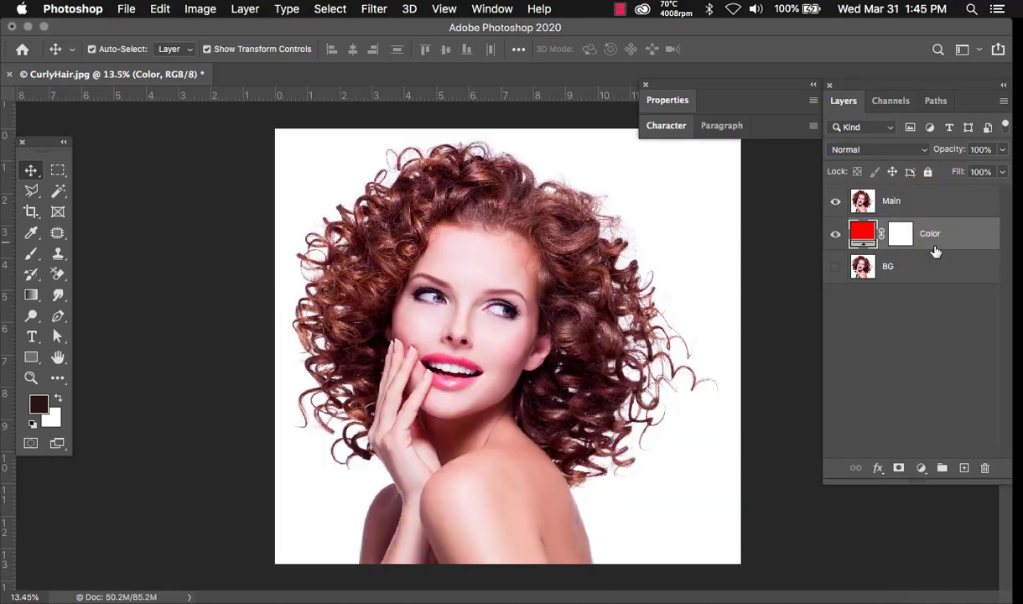
left_click(940, 203)
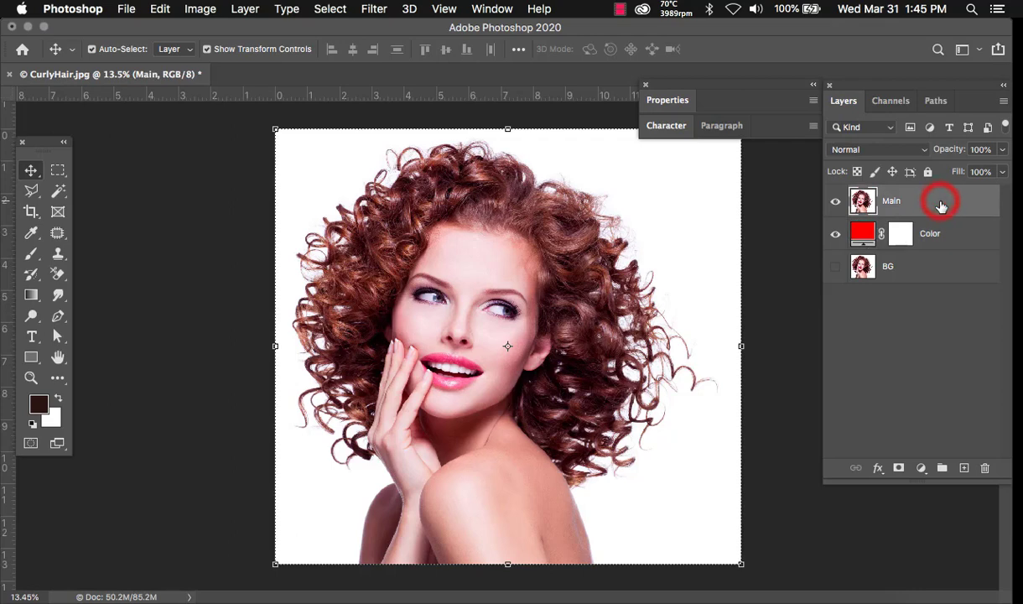
- Switch to the Background Eraser Tool with a 407 px brush
left_click(58, 280)
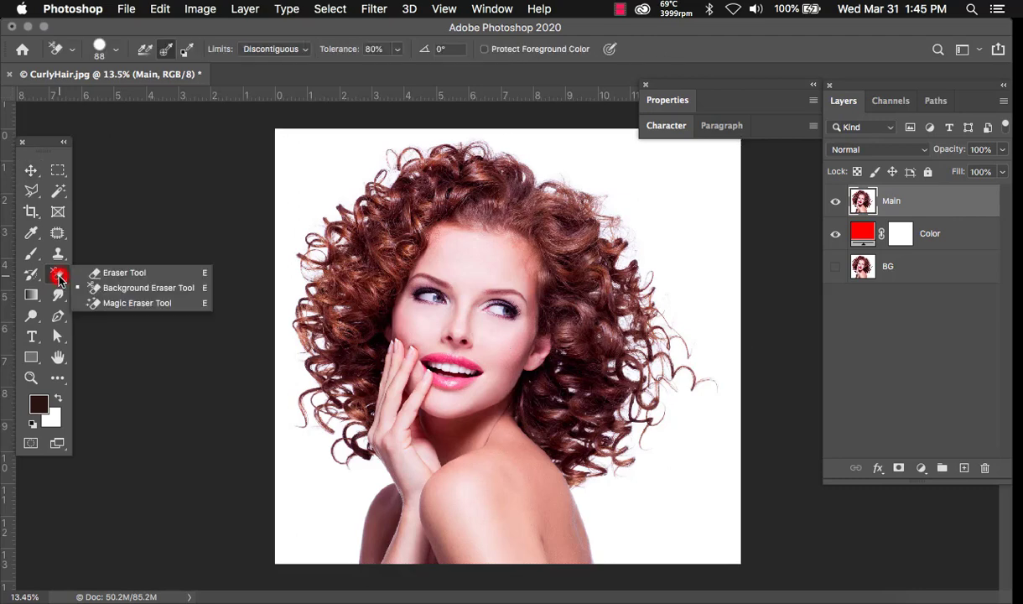
left_click(183, 291)
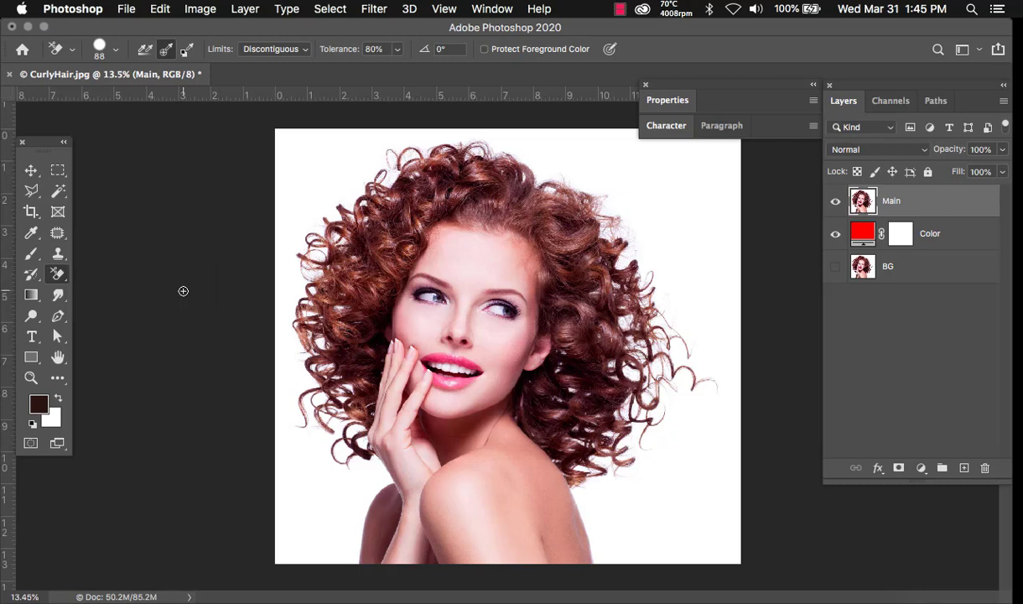
right_click(311, 170)
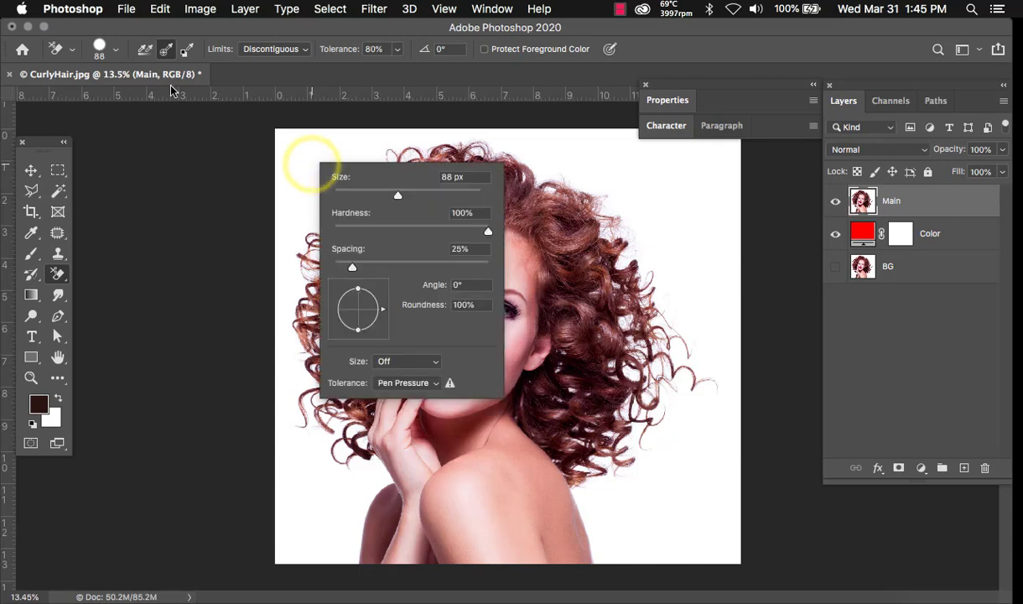
left_click(118, 53)
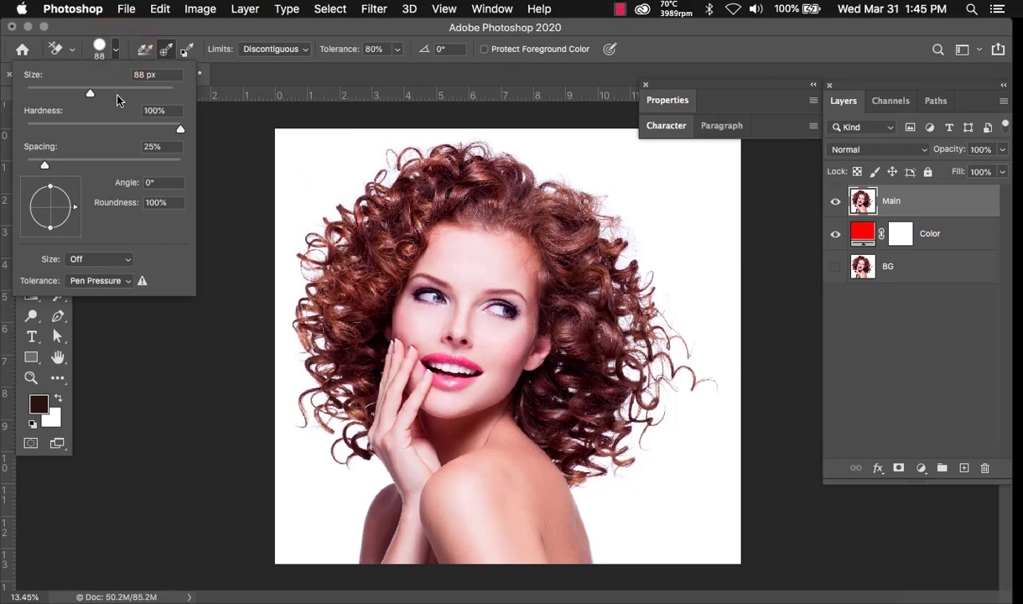
left_click_drag(111, 92, 152, 94)
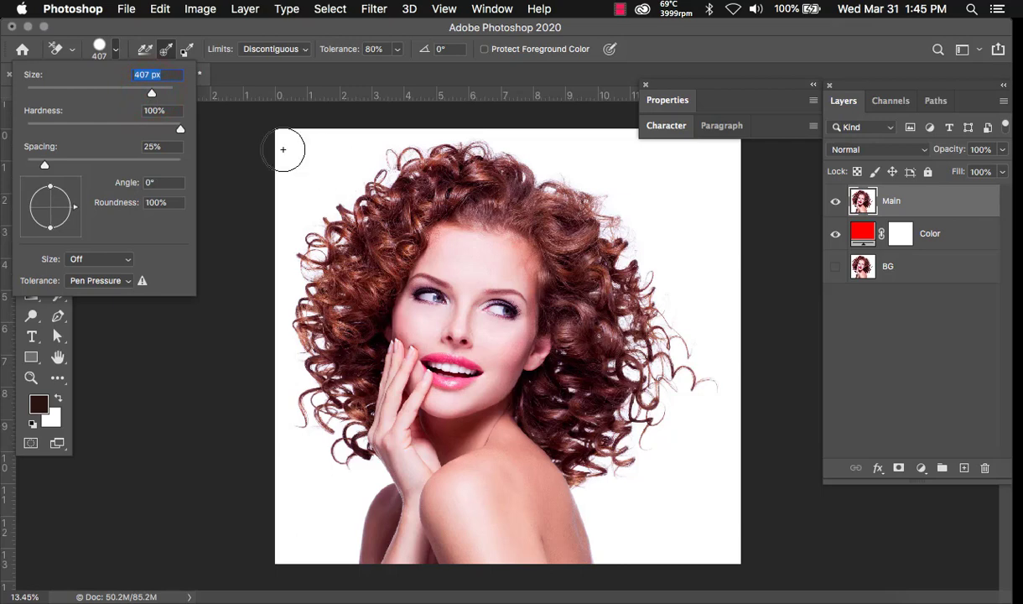
left_click(365, 24)
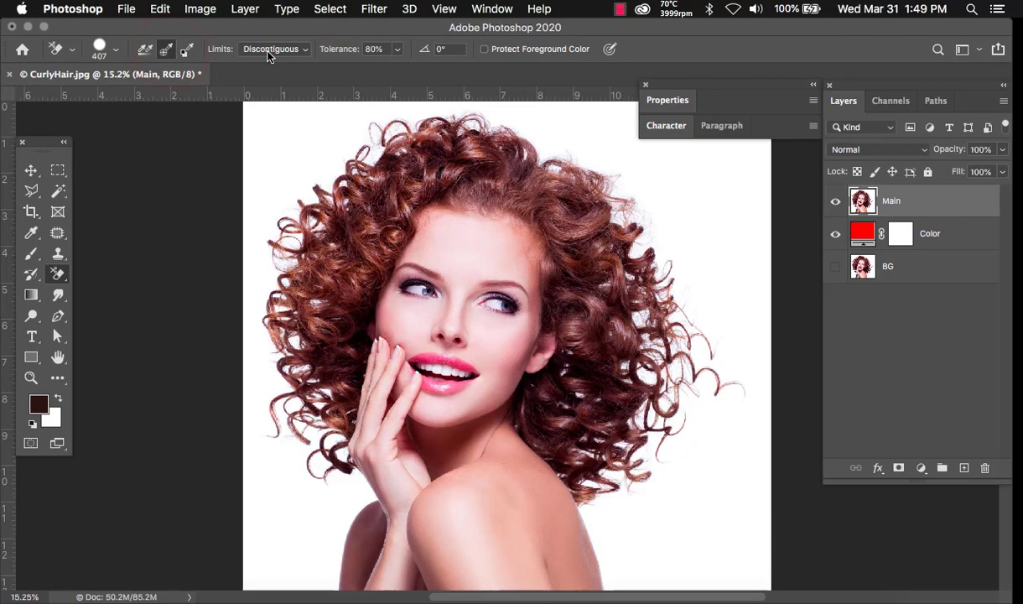
- Set the eraser's Limits to Contiguous and select the Tolerance field
left_click(268, 53)
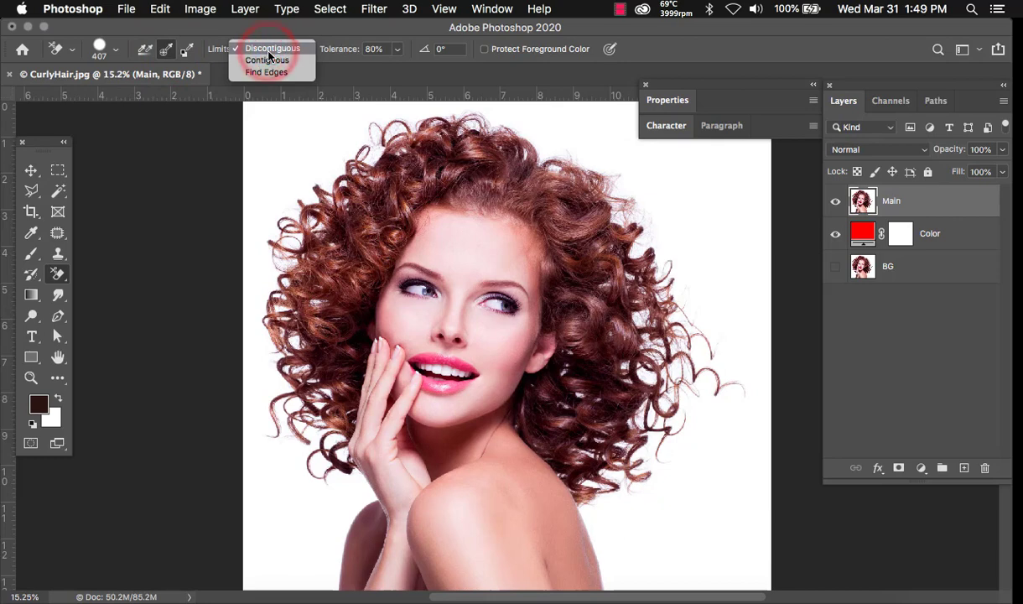
left_click(268, 60)
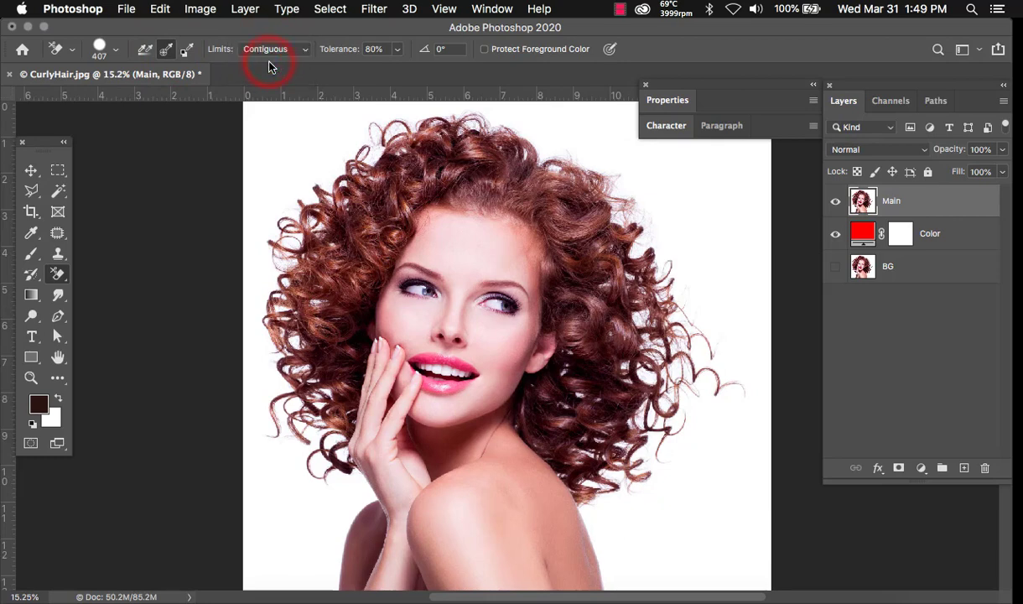
left_click(376, 49)
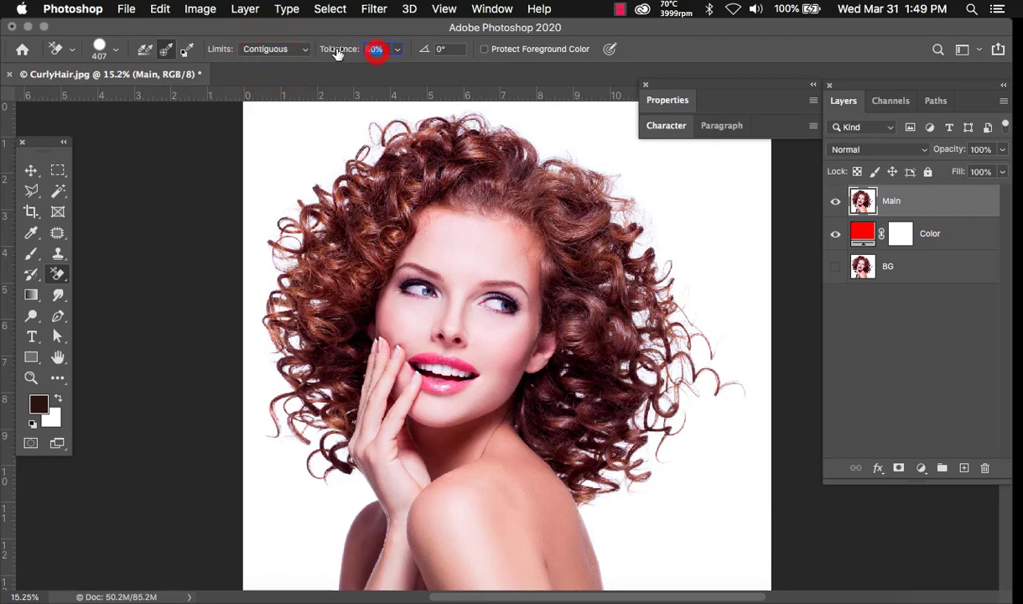
- At 10% tolerance, test-erase the white around the top-left hair, then undo it
type("10")
key("super+equal")
key("super+equal")
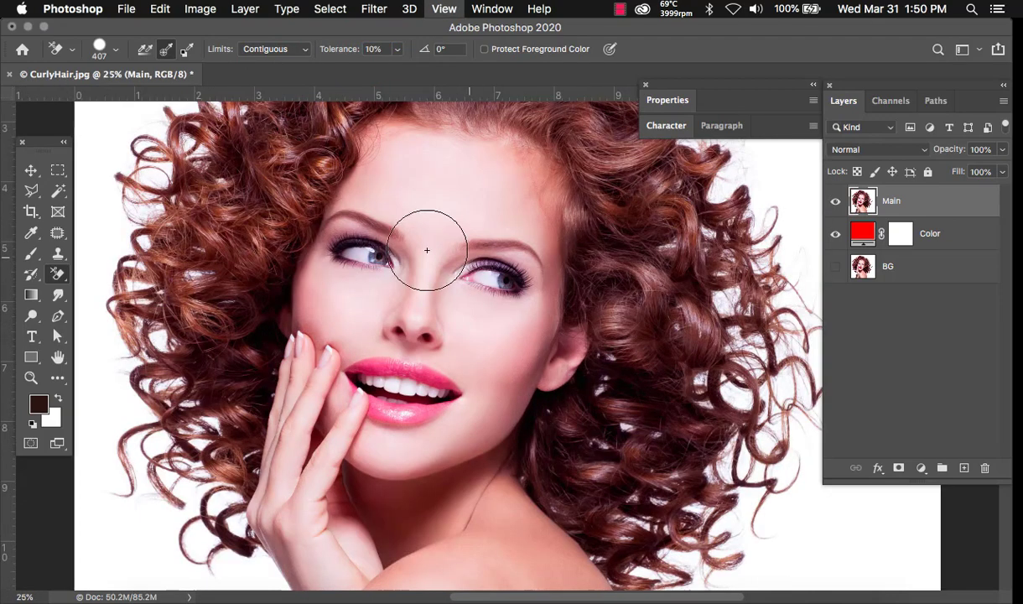
left_click_drag(300, 213, 459, 351)
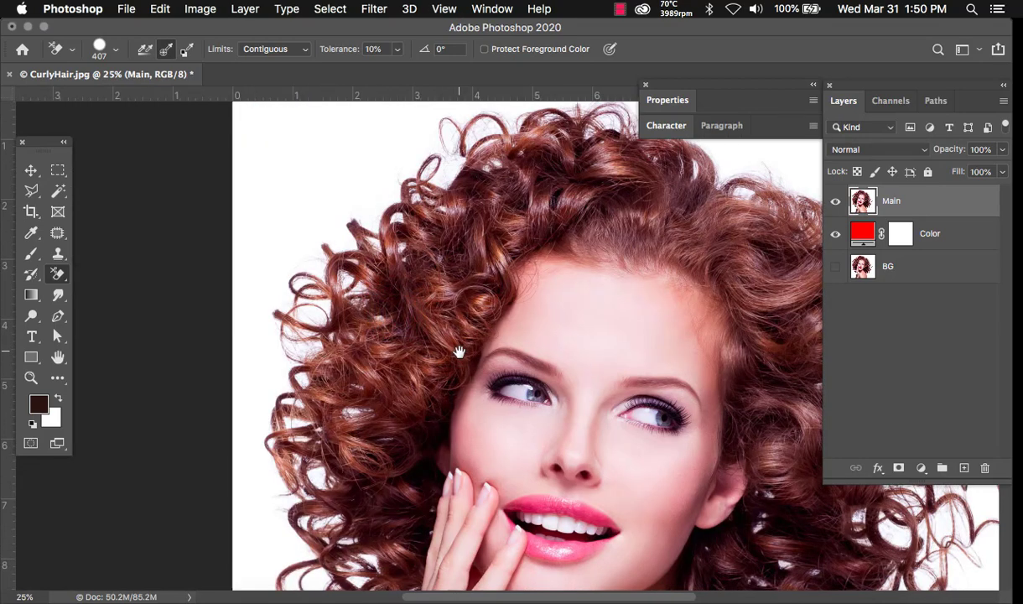
left_click(299, 161)
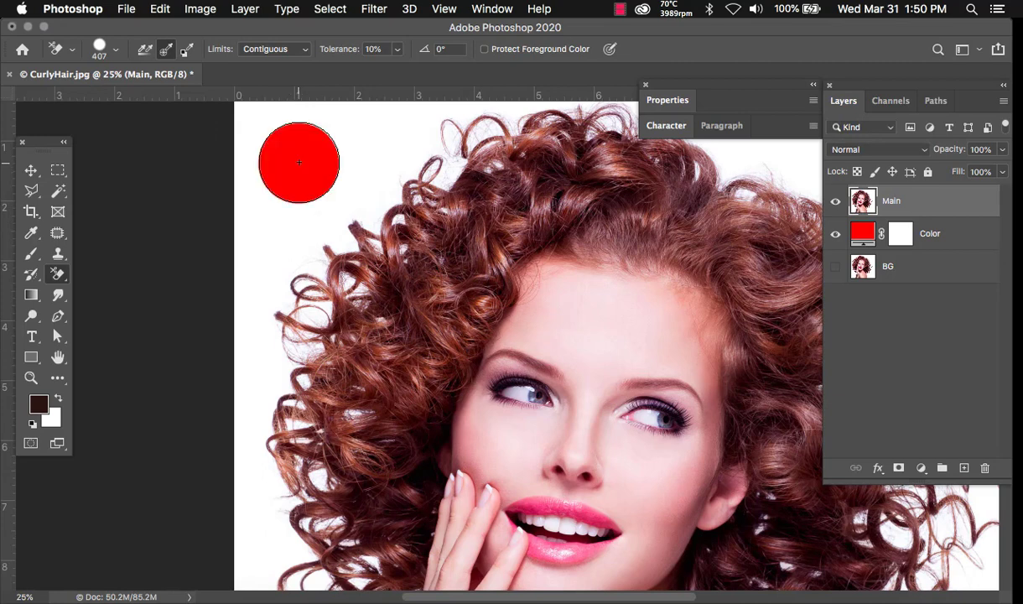
left_click(331, 212)
left_click(394, 197)
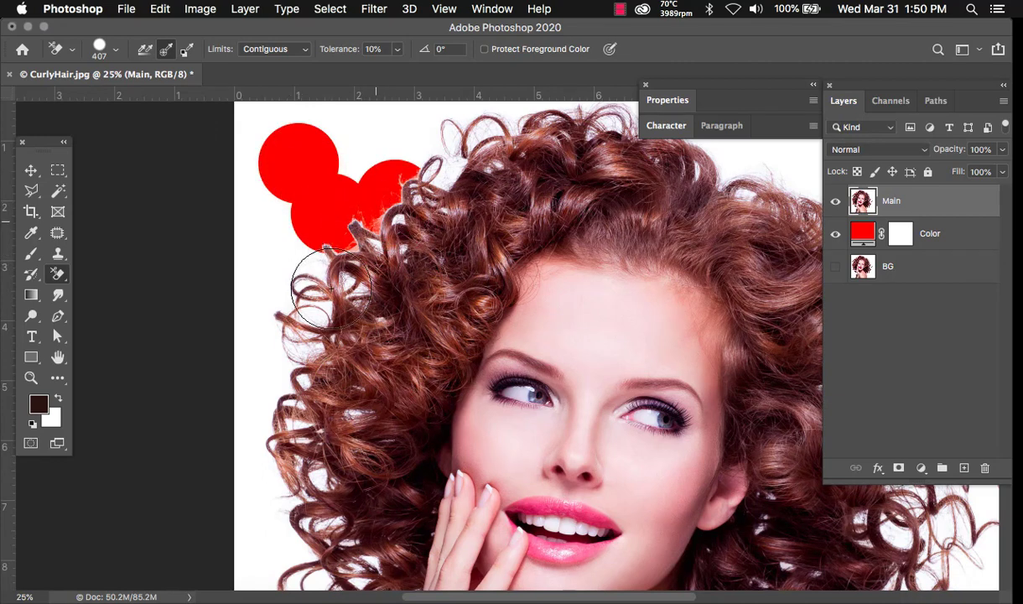
left_click(297, 262)
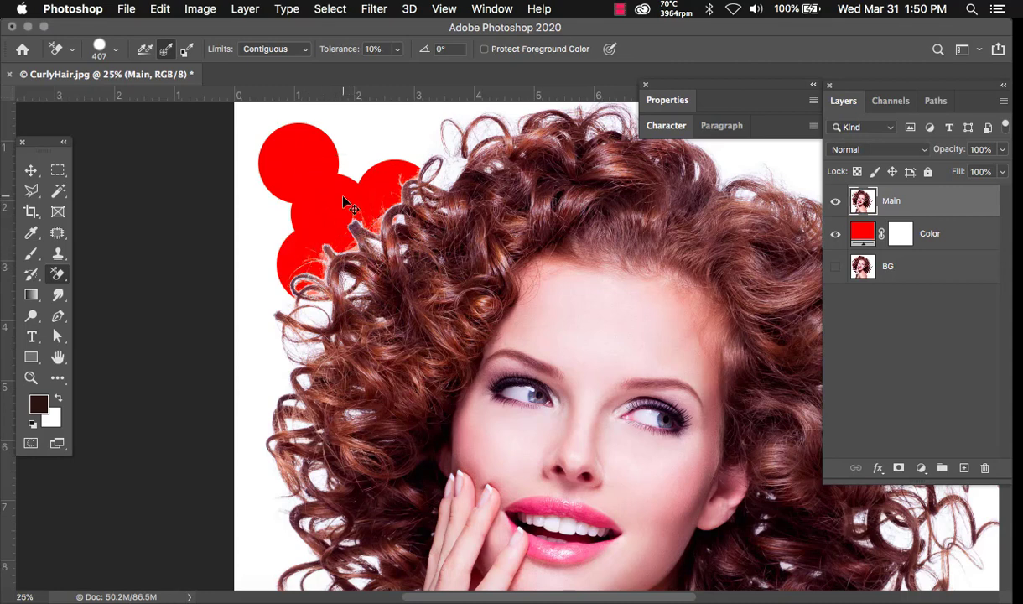
key("super+z")
- After another undone attempt, set Tolerance to 70% and erase around the top-left curls
left_click(370, 48)
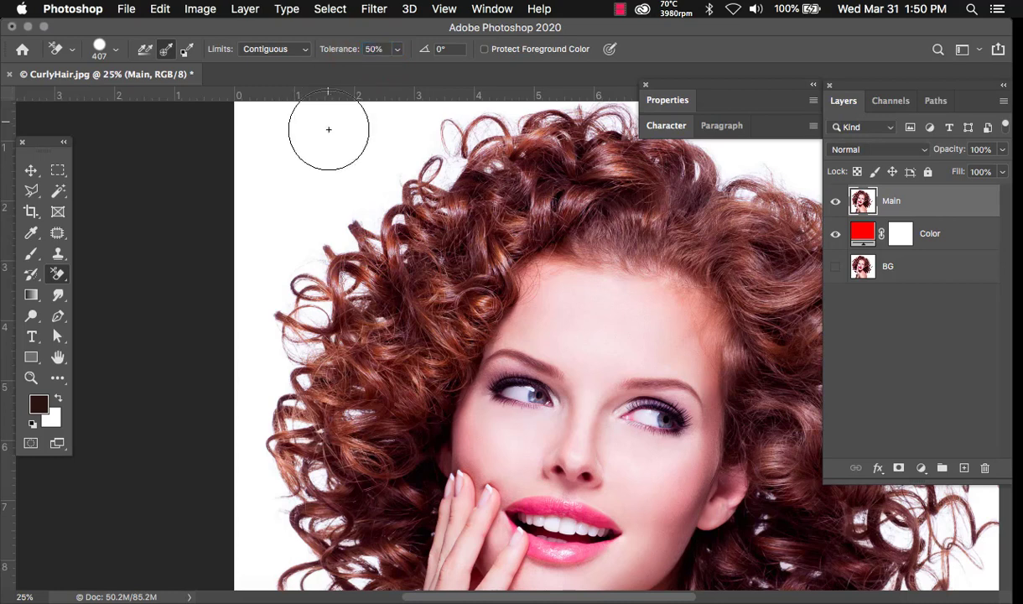
mouse_move(297, 155)
left_mouse_down()
mouse_move(368, 267)
mouse_move(349, 242)
mouse_move(320, 275)
mouse_move(331, 310)
mouse_move(345, 259)
mouse_move(293, 306)
left_mouse_up()
mouse_move(363, 278)
left_mouse_down()
mouse_move(276, 294)
mouse_move(363, 263)
mouse_move(298, 272)
mouse_move(308, 275)
left_mouse_up()
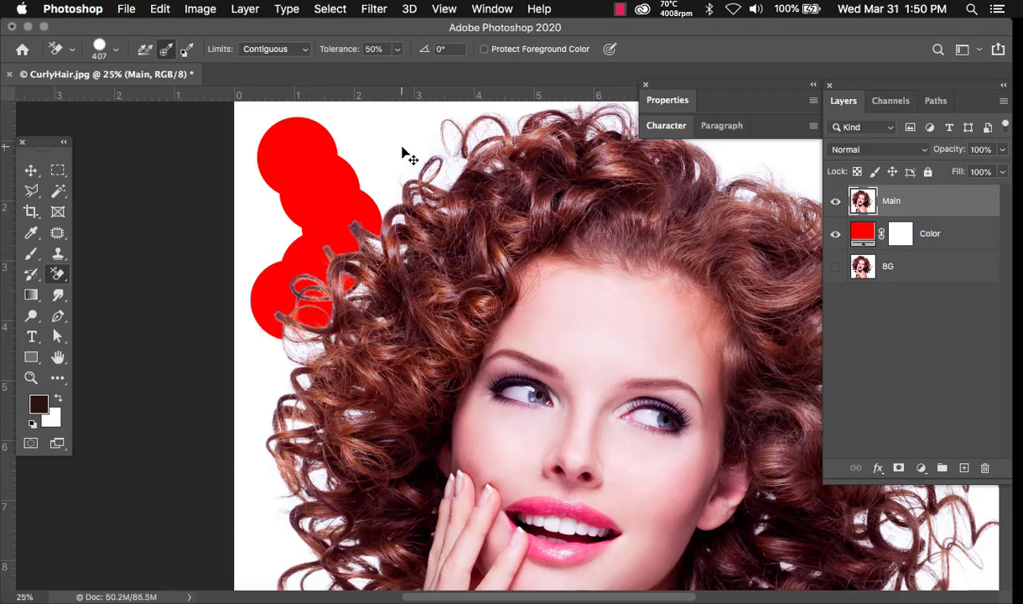
key("super+z")
left_click(373, 49)
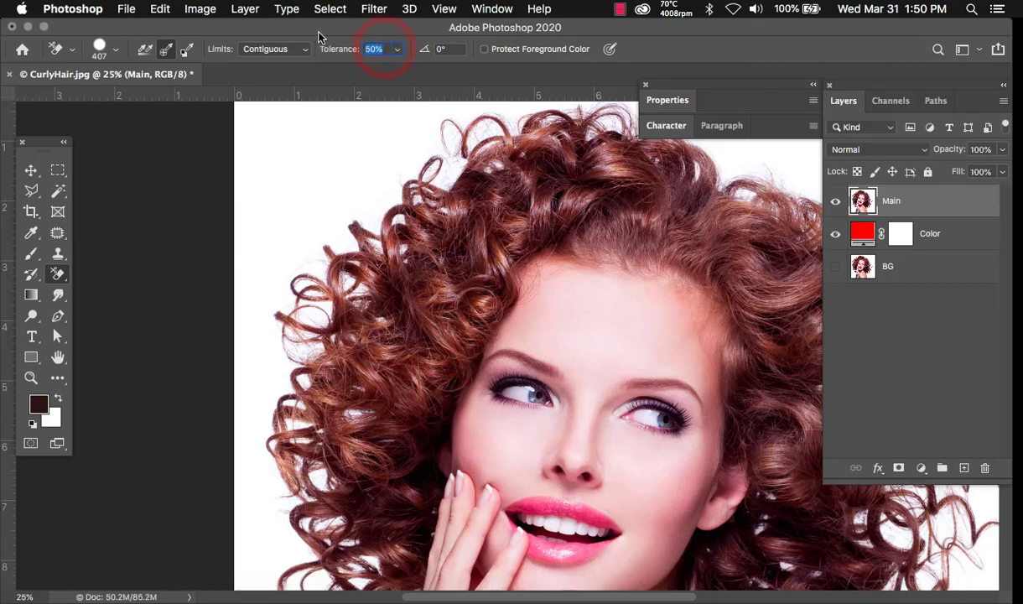
type("70")
mouse_move(290, 161)
left_mouse_down()
mouse_move(369, 274)
mouse_move(349, 244)
mouse_move(358, 251)
mouse_move(349, 295)
mouse_move(354, 265)
mouse_move(346, 278)
mouse_move(318, 270)
mouse_move(307, 298)
mouse_move(287, 306)
mouse_move(314, 275)
mouse_move(315, 289)
mouse_move(311, 266)
mouse_move(323, 299)
mouse_move(315, 308)
mouse_move(320, 295)
mouse_move(312, 298)
mouse_move(330, 291)
mouse_move(374, 299)
mouse_move(372, 321)
mouse_move(388, 329)
mouse_move(380, 310)
mouse_move(354, 299)
mouse_move(361, 311)
mouse_move(361, 263)
mouse_move(349, 258)
mouse_move(377, 267)
mouse_move(354, 287)
mouse_move(346, 270)
mouse_move(319, 299)
mouse_move(308, 267)
mouse_move(298, 330)
mouse_move(276, 325)
mouse_move(334, 338)
left_mouse_up()
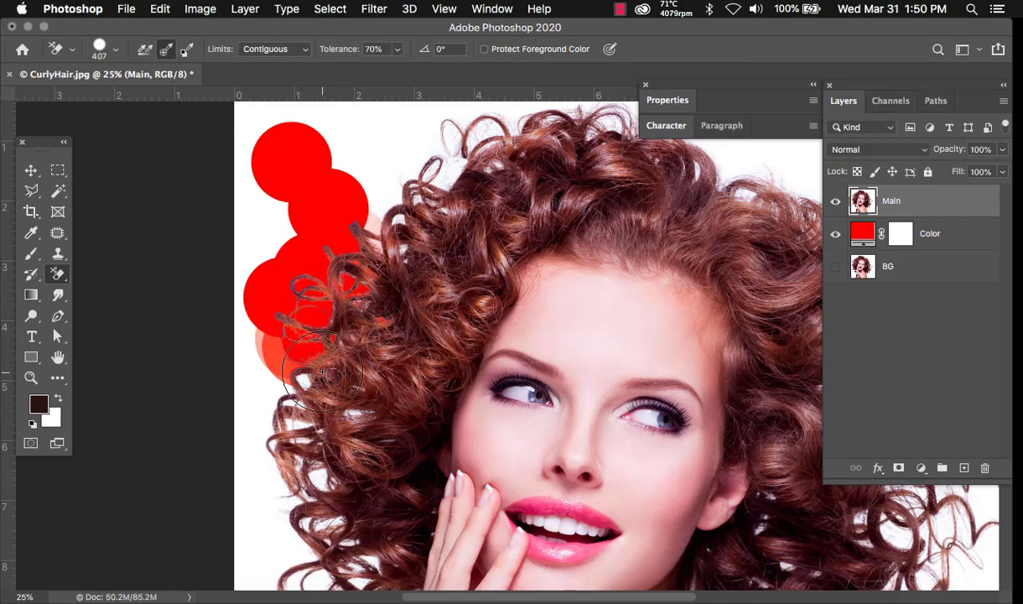
- Erase the white background among the lower curls and along the bottom edge
left_click(276, 367)
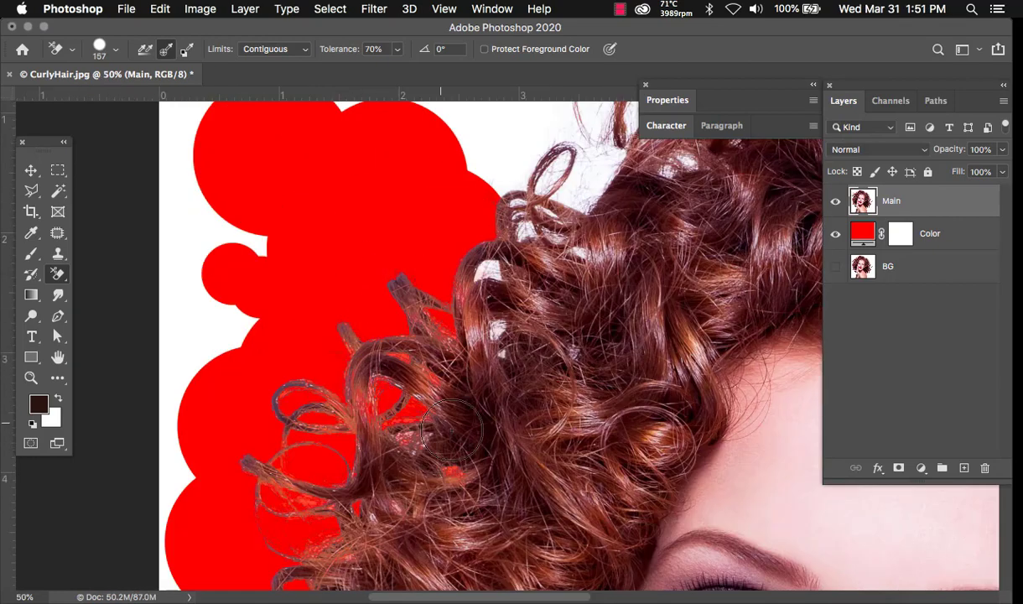
left_click(537, 155)
left_click(604, 159)
left_click(410, 344)
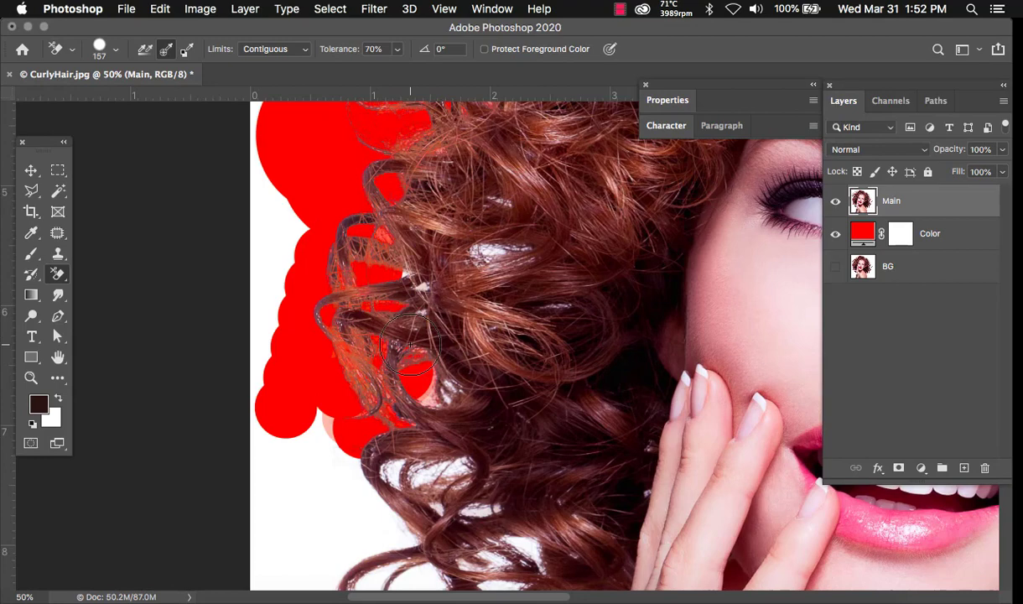
left_click(317, 496)
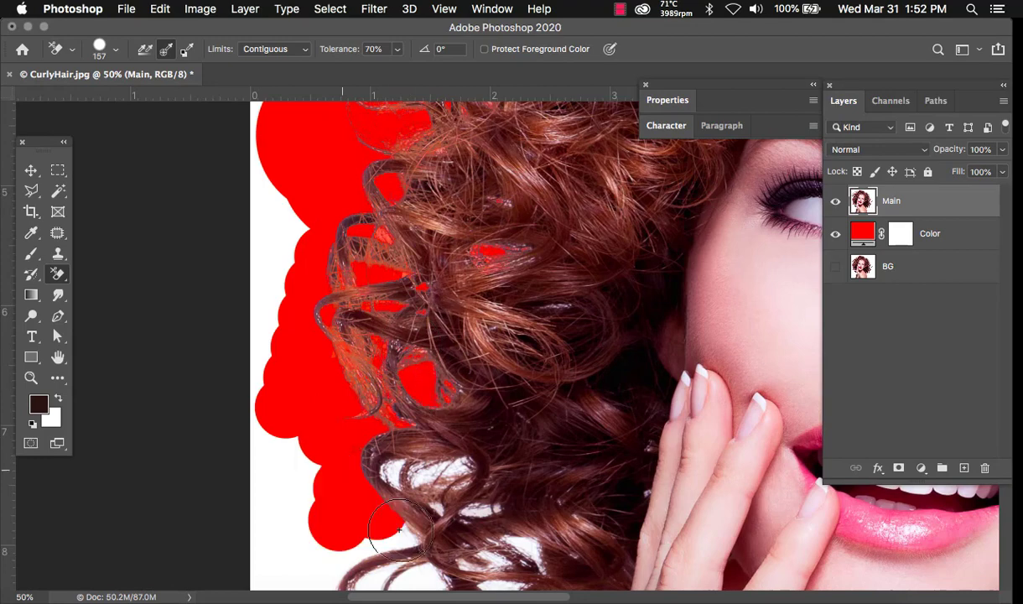
left_click(415, 457)
mouse_move(504, 365)
left_mouse_down()
mouse_move(474, 240)
mouse_move(471, 91)
left_mouse_up()
left_click(471, 500)
left_click(281, 365)
left_click(520, 364)
left_click(503, 378)
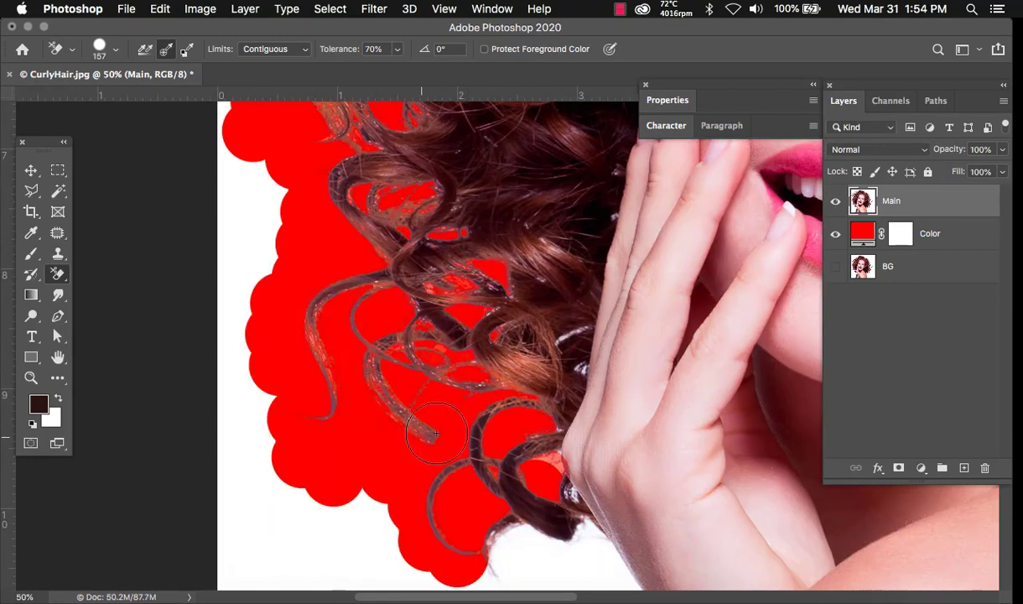
left_click_drag(589, 514, 425, 327)
left_click(424, 364)
left_click(370, 386)
key("super+z")
key("super+z")
mouse_move(415, 376)
left_mouse_down()
mouse_move(313, 385)
mouse_move(369, 359)
left_mouse_up()
left_click_drag(431, 415, 436, 256)
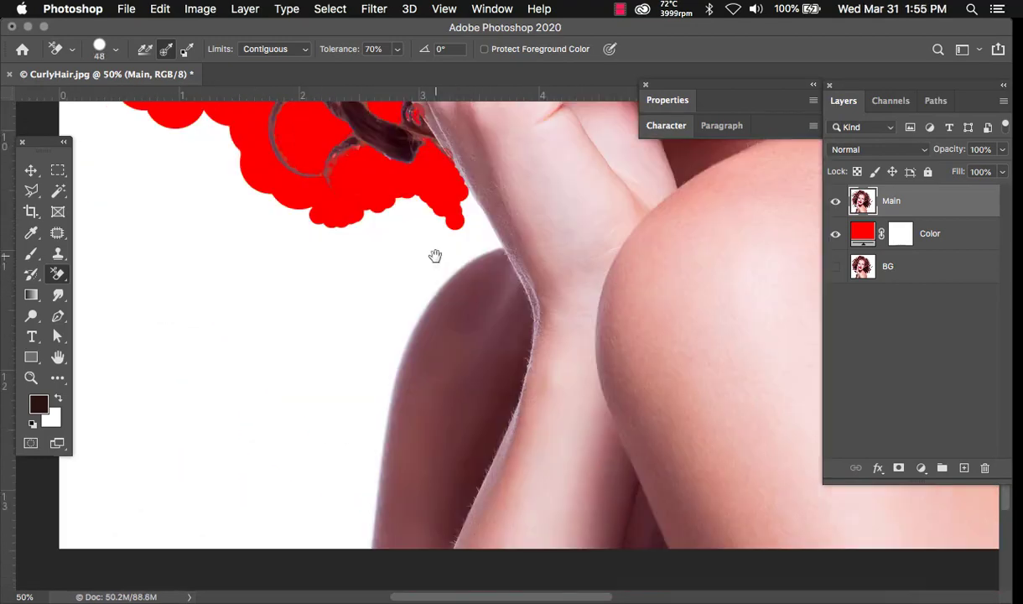
- Erase the background on the left and along the top curls
left_click_drag(243, 373, 306, 516)
key("super+0")
left_click(691, 503)
key("super+plus")
key("super+plus")
key("super+plus")
left_click_drag(597, 331, 746, 340)
left_click(389, 357)
left_click(568, 350)
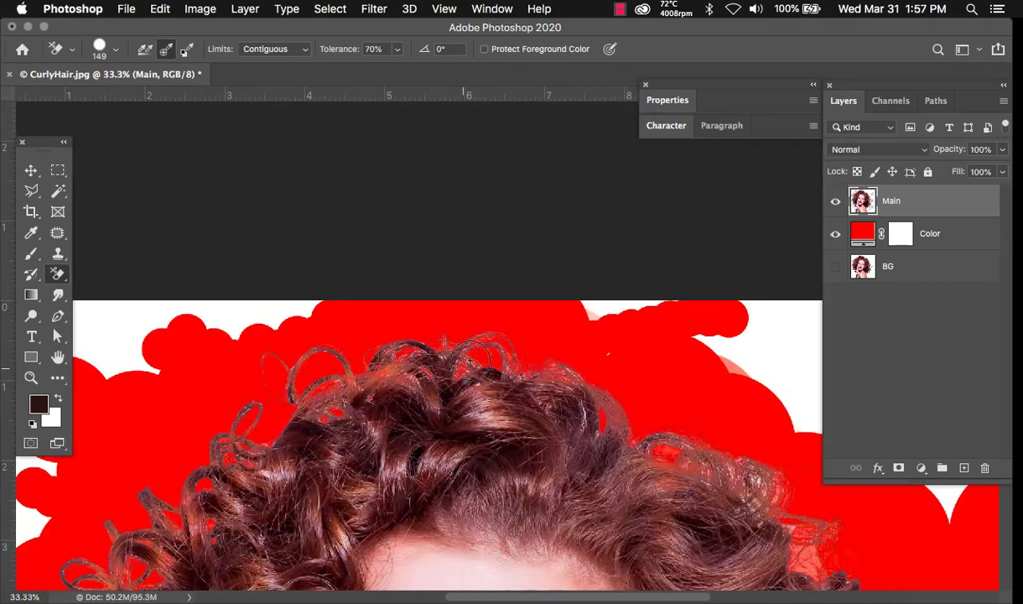
left_click(530, 356)
- Clear the background and leftover residue around the right-side curls and right edge
left_click_drag(671, 461, 266, 189)
left_click(378, 269)
left_click(458, 376)
left_click_drag(403, 178, 530, 149)
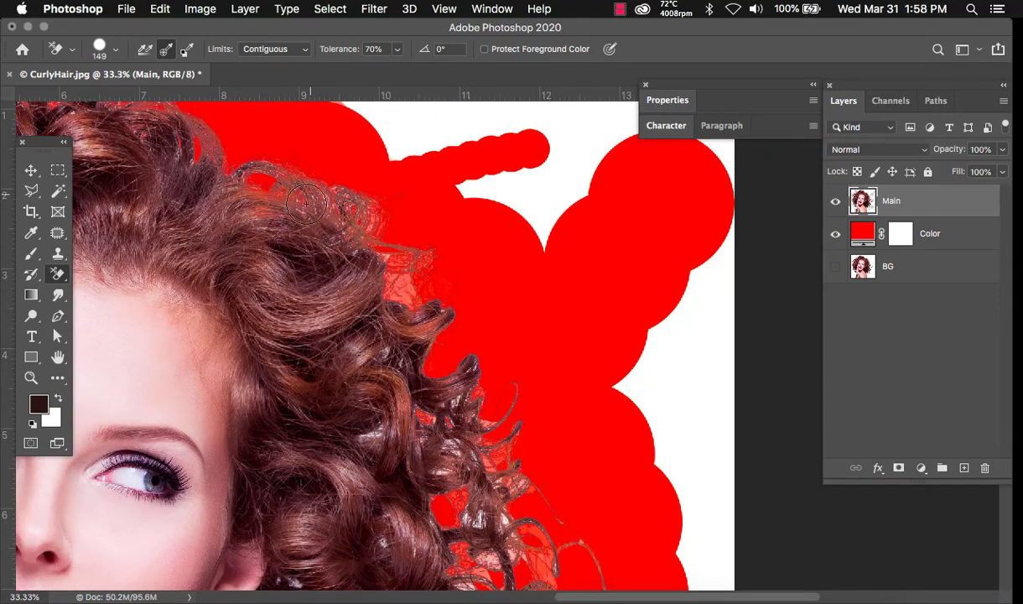
left_click(380, 269)
left_click(354, 411)
left_click(431, 418)
left_click_drag(503, 440, 685, 397)
left_click(451, 499)
left_click(494, 529)
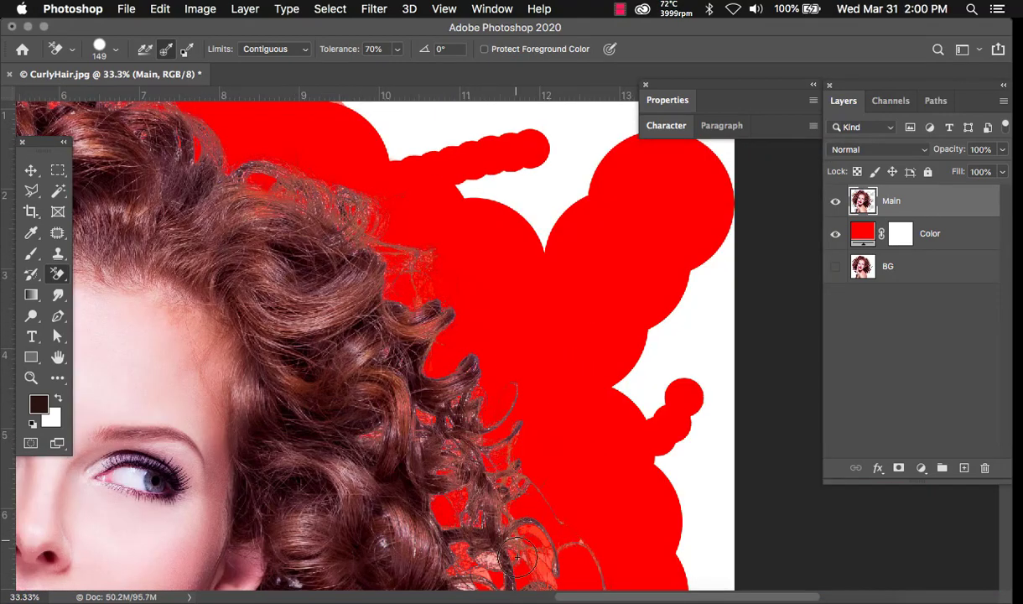
left_click(512, 526)
left_click_drag(512, 526, 524, 301)
left_click(439, 479)
left_click_drag(642, 457, 719, 417)
left_click(491, 451)
left_click_drag(623, 485, 687, 474)
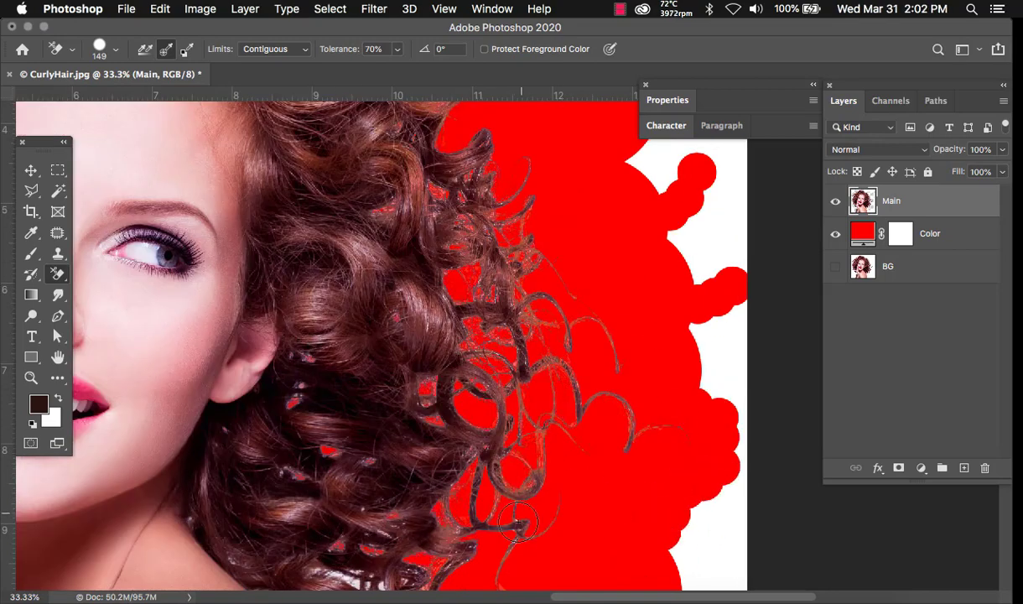
- Erase the background along the hair tips and beside the shoulder
left_click_drag(478, 553, 567, 309)
left_click(726, 421)
left_click_drag(444, 467, 410, 438)
left_click_drag(364, 413, 362, 383)
left_click(436, 508)
left_click_drag(545, 537, 531, 345)
left_click_drag(494, 361, 590, 441)
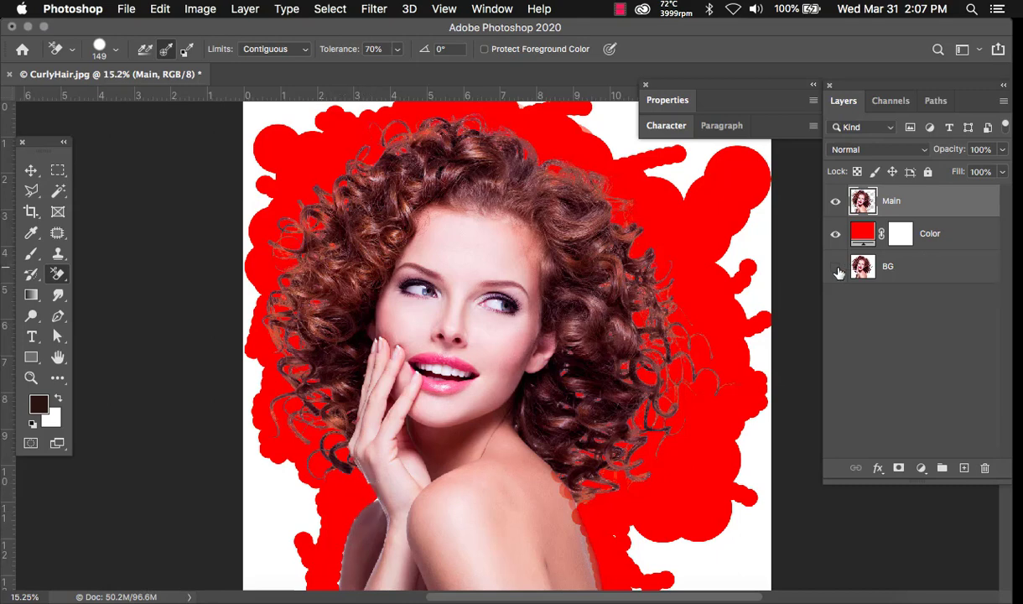
- Switch to the plain Eraser Tool on Main, zoomed to 50% on the arm and shoulder
left_click(896, 269)
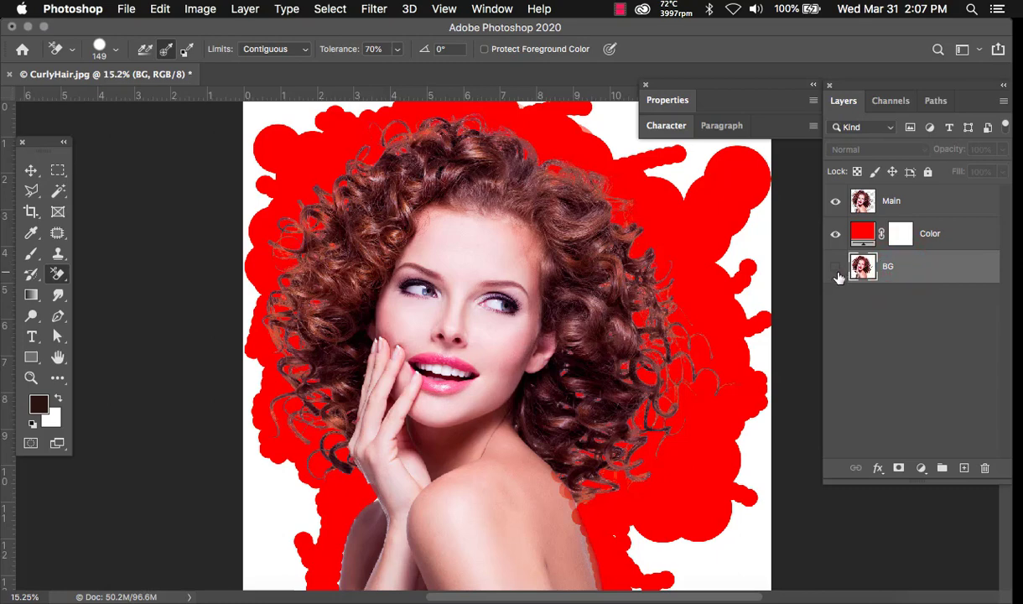
left_click(913, 201)
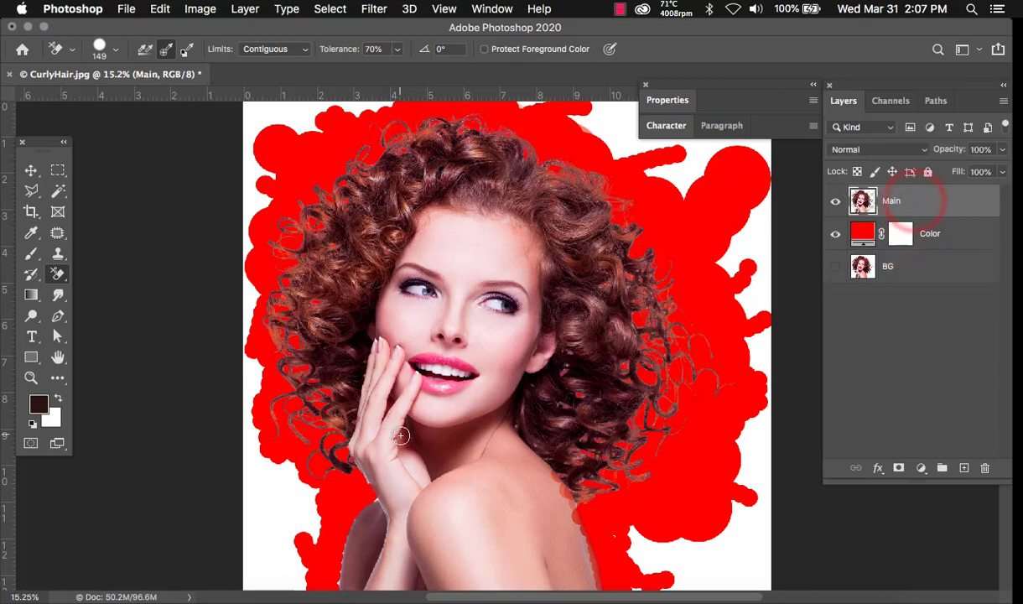
key("super+equal")
key("super+equal")
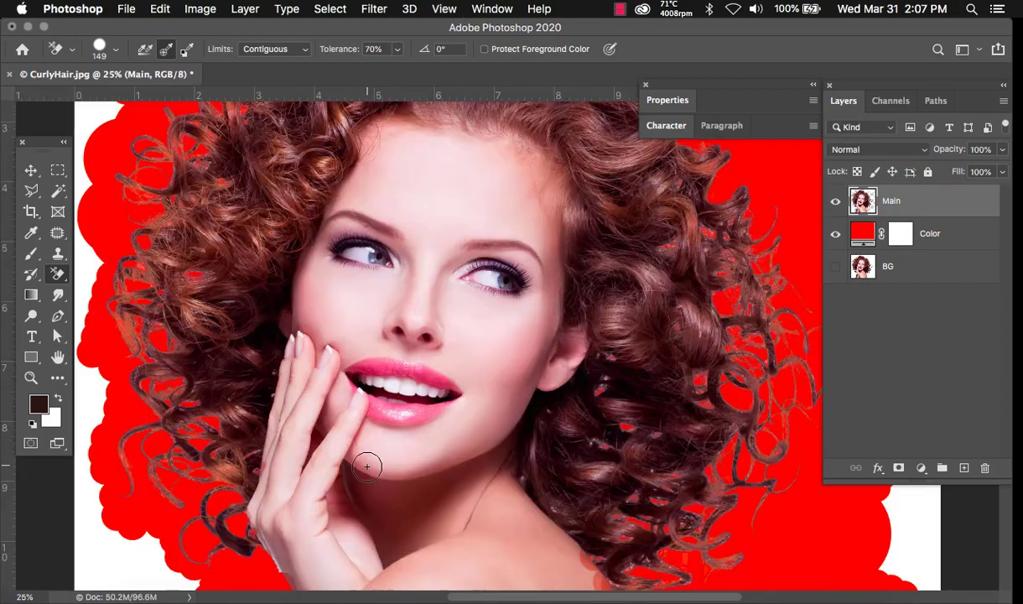
left_click_drag(411, 386, 488, 171)
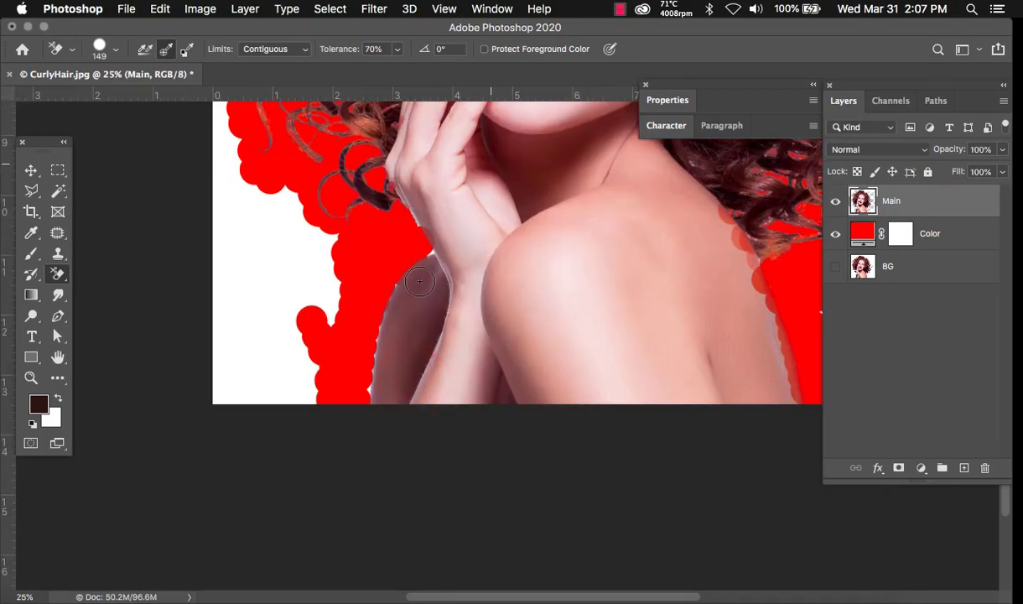
key("super+equal")
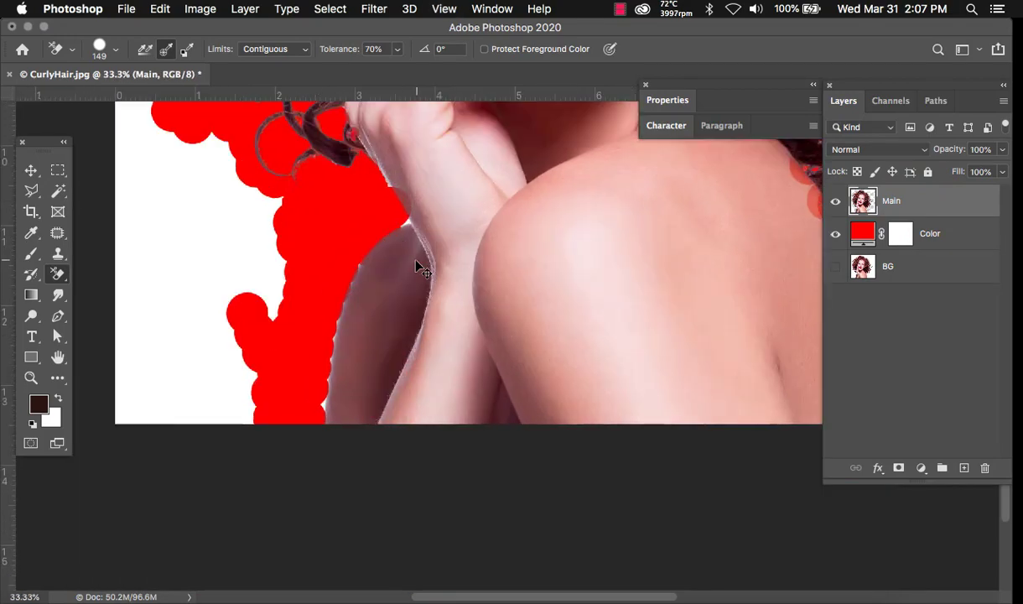
key("super+equal")
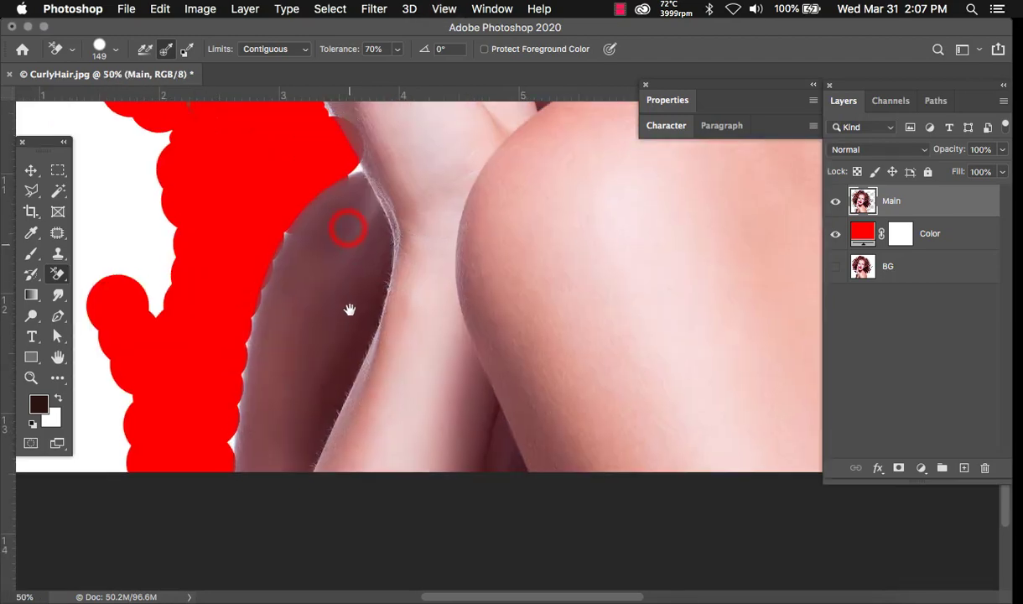
left_click_drag(349, 306, 354, 276)
right_click(59, 274)
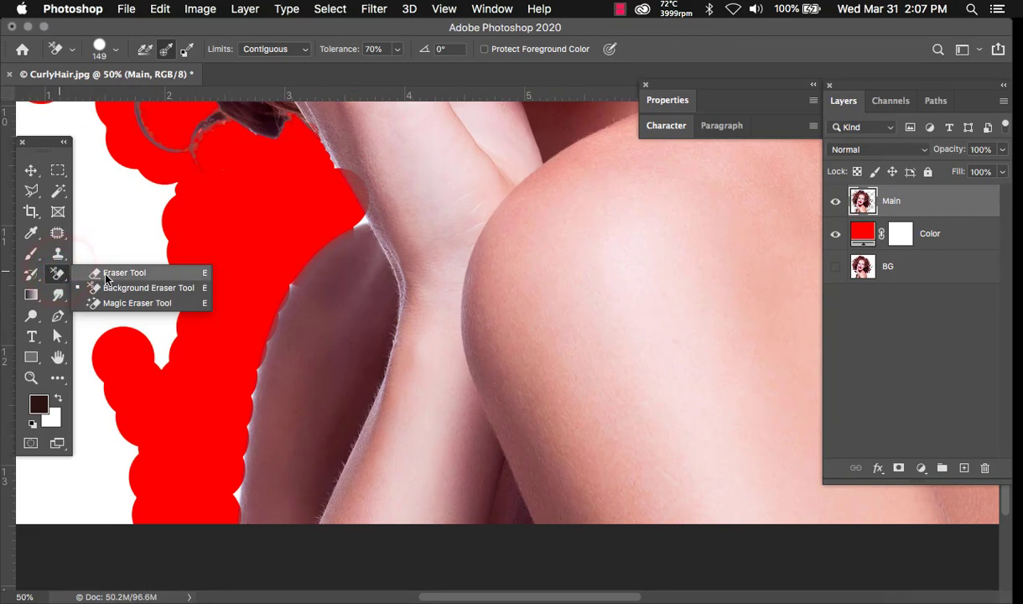
left_click(90, 275)
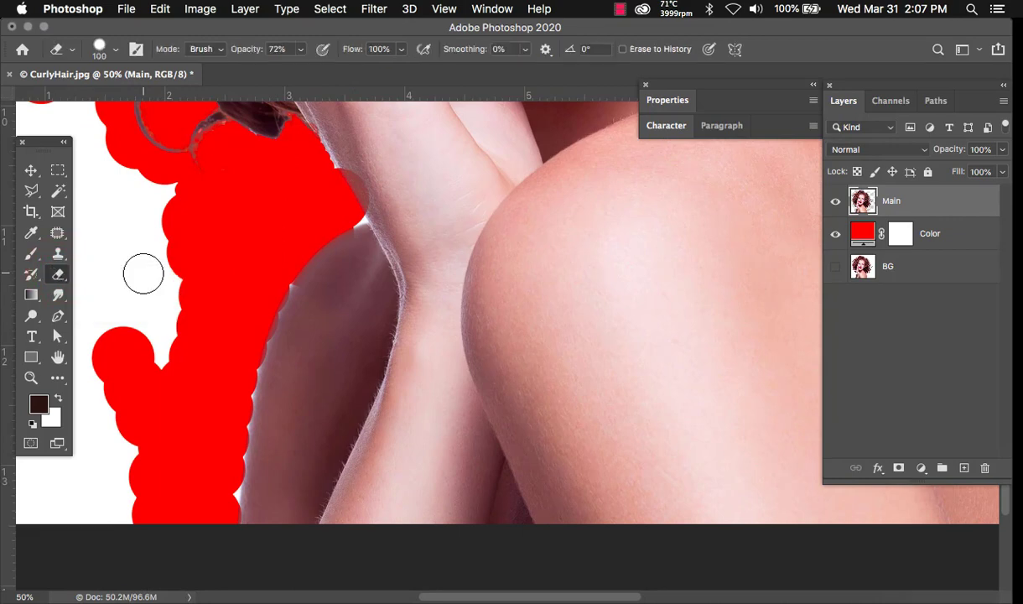
- Erase the white fringe down the shoulder edge, checking it by toggling the red Color layer
mouse_move(321, 144)
left_mouse_down()
mouse_move(352, 205)
mouse_move(344, 214)
mouse_move(349, 198)
left_mouse_up()
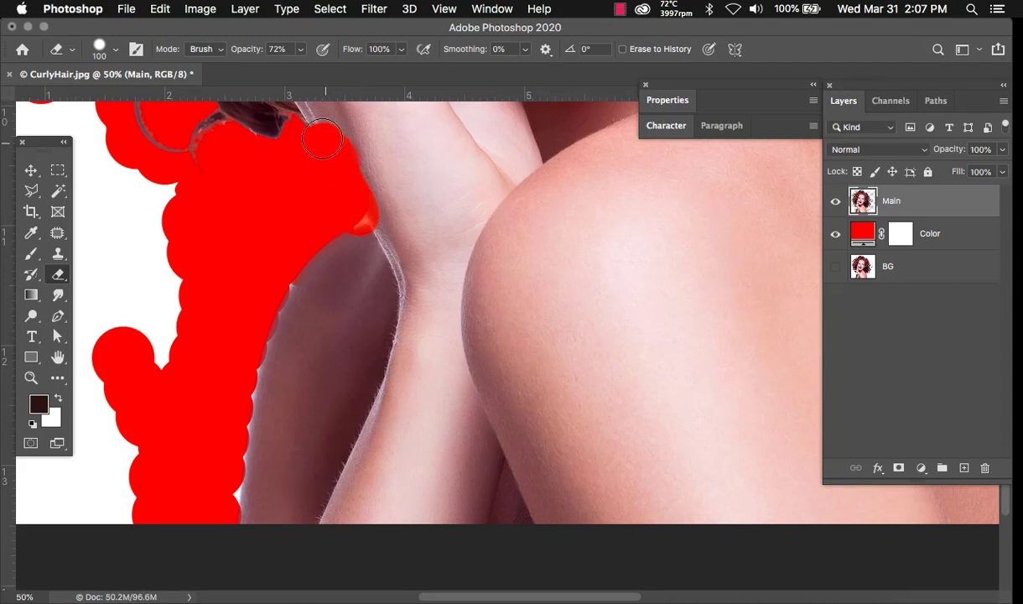
mouse_move(322, 138)
left_mouse_down()
mouse_move(348, 232)
mouse_move(375, 198)
mouse_move(284, 270)
mouse_move(259, 325)
mouse_move(263, 304)
mouse_move(279, 302)
mouse_move(342, 221)
left_mouse_up()
mouse_move(265, 342)
left_mouse_down()
mouse_move(225, 432)
mouse_move(246, 423)
mouse_move(267, 336)
mouse_move(231, 561)
mouse_move(234, 438)
mouse_move(235, 548)
mouse_move(229, 499)
left_mouse_up()
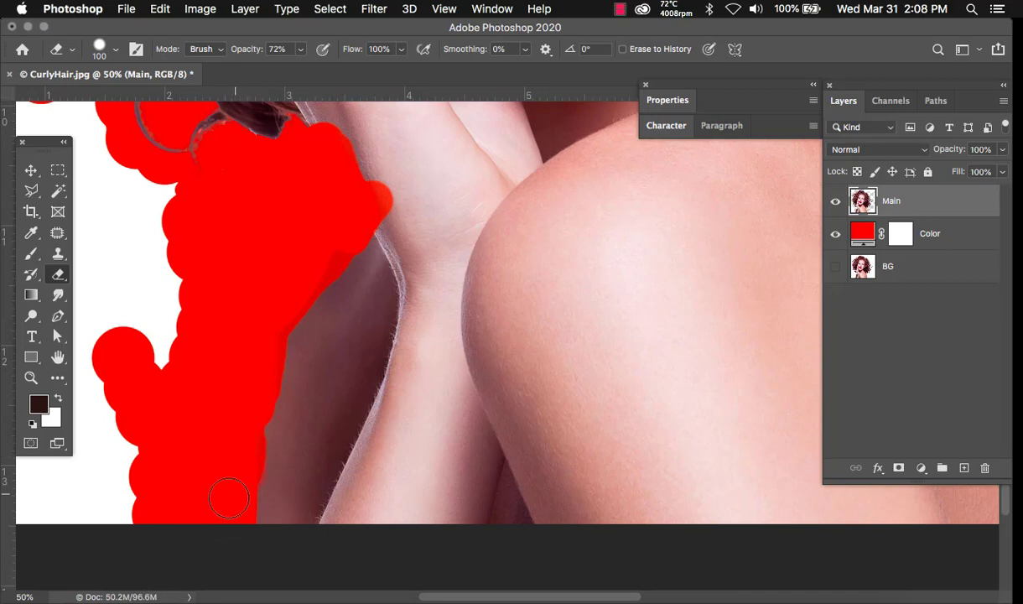
left_click(835, 235)
left_click(835, 234)
scroll(434, 316, "right", 10)
scroll(705, 344, "right", 5)
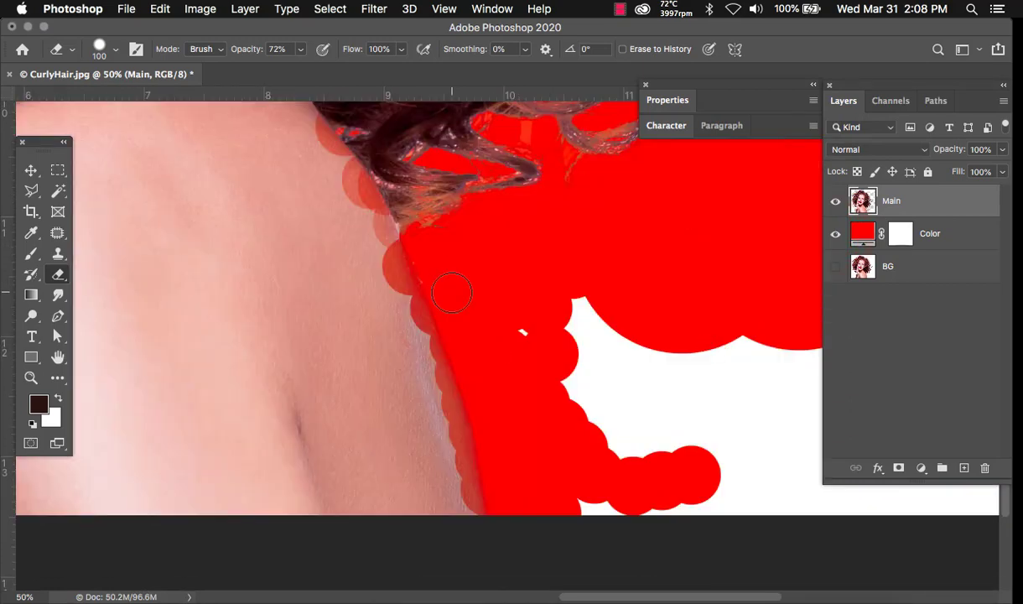
scroll(648, 398, "left", 10)
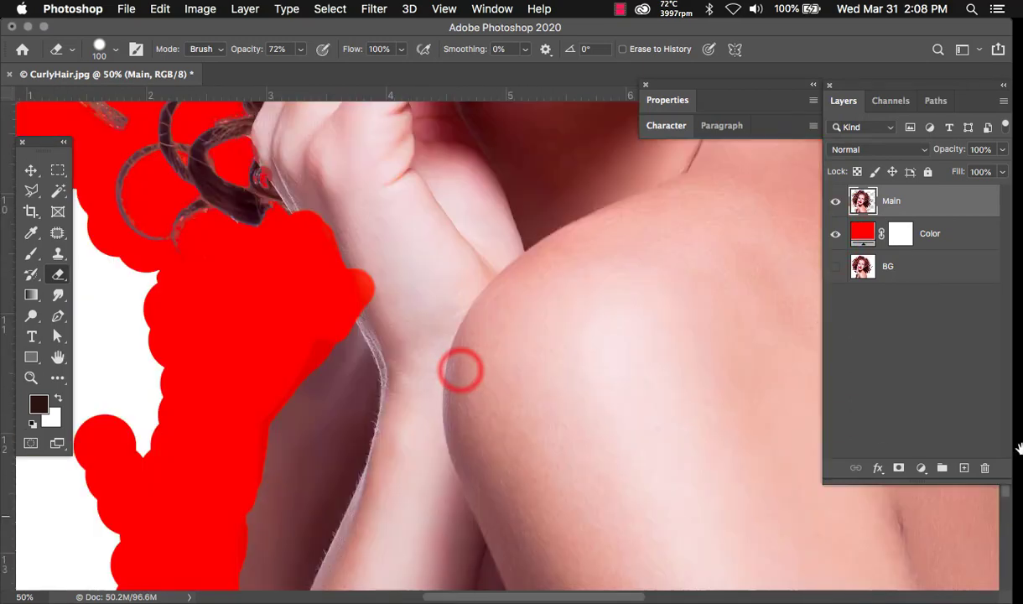
scroll(482, 361, "left", 3)
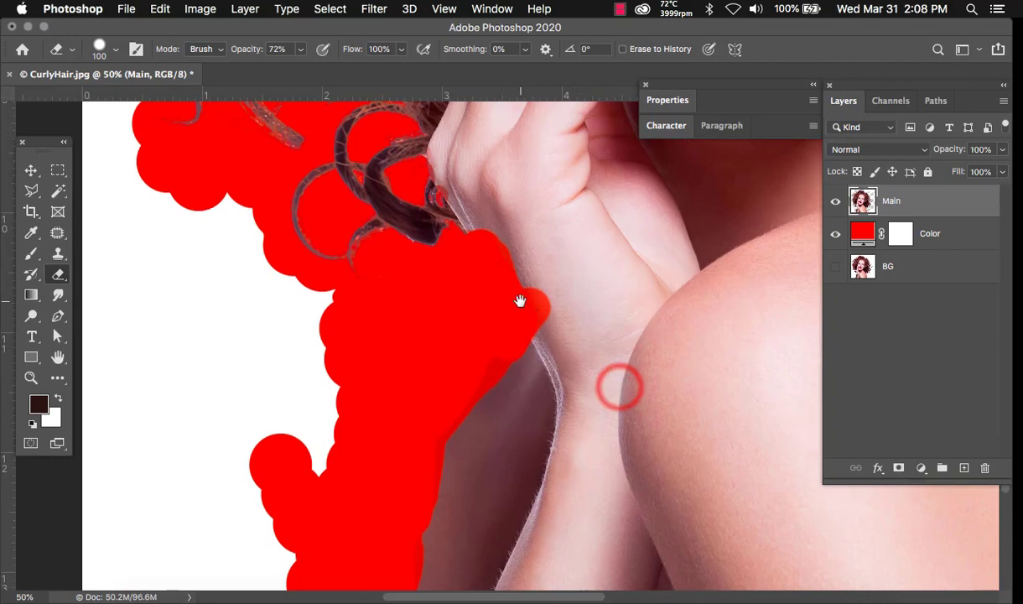
scroll(521, 297, "down", 3)
scroll(521, 297, "right", 3)
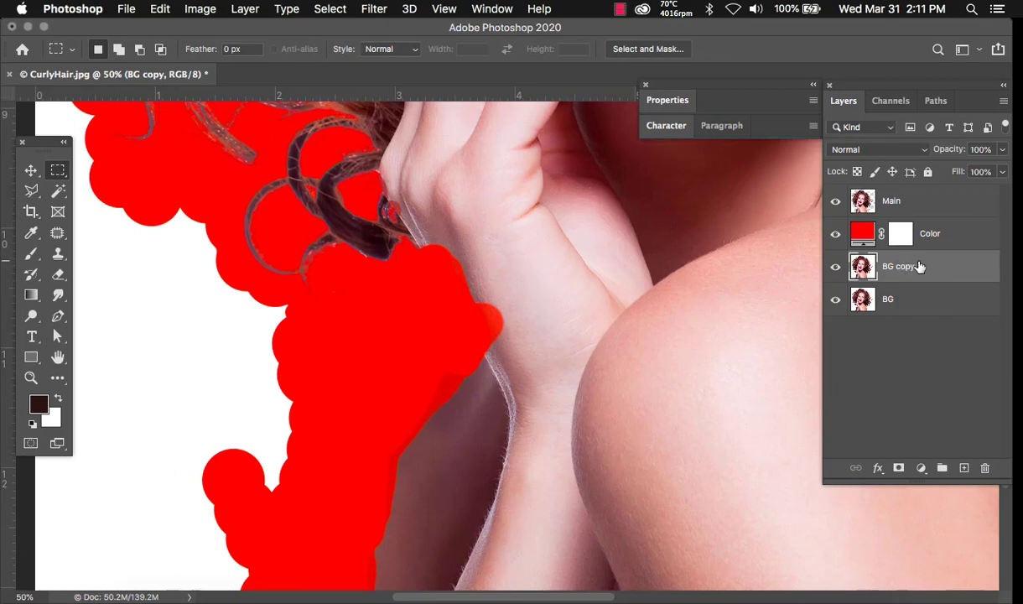
- Move the BG copy layer to the top of the stack and rename it Extra
left_click_drag(897, 268, 918, 200)
double_click(910, 200)
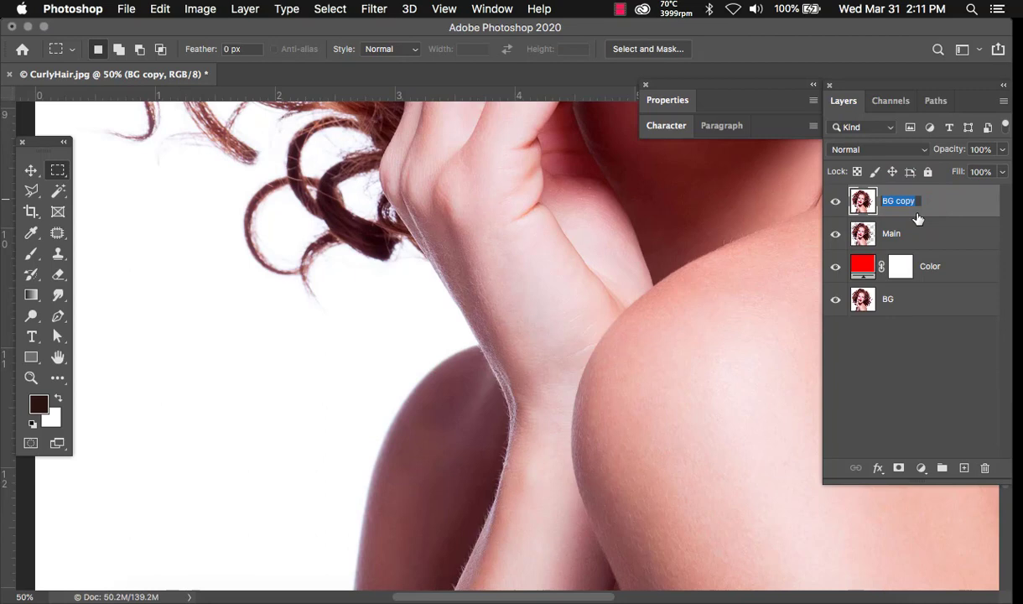
type("Extra")
key("Return")
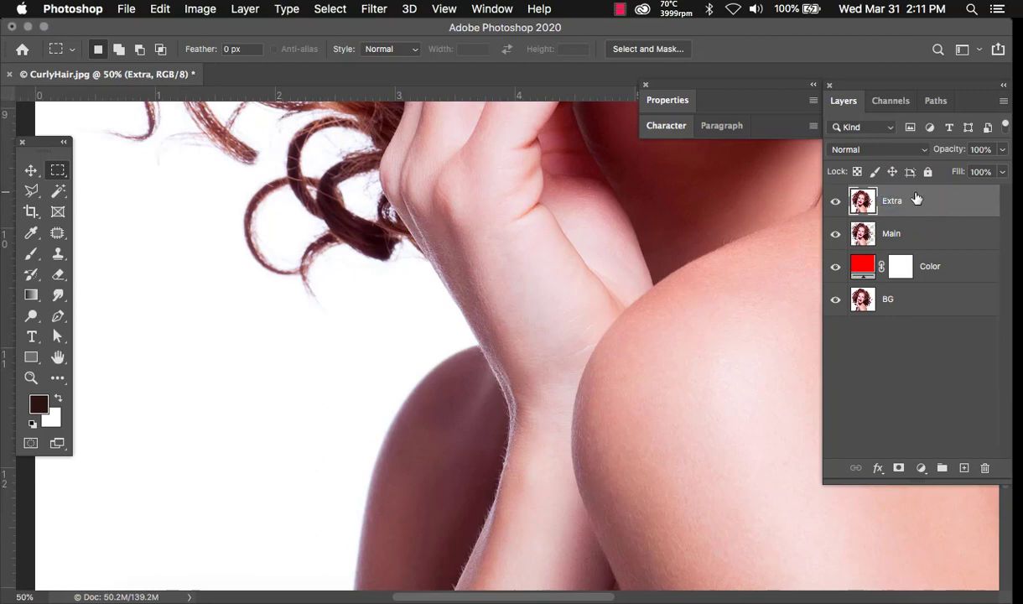
- Compare the cutout with and without Extra, leave it visible, and start a Polygonal Lasso on the hand
left_click(836, 202)
left_click(836, 201)
left_click(836, 201)
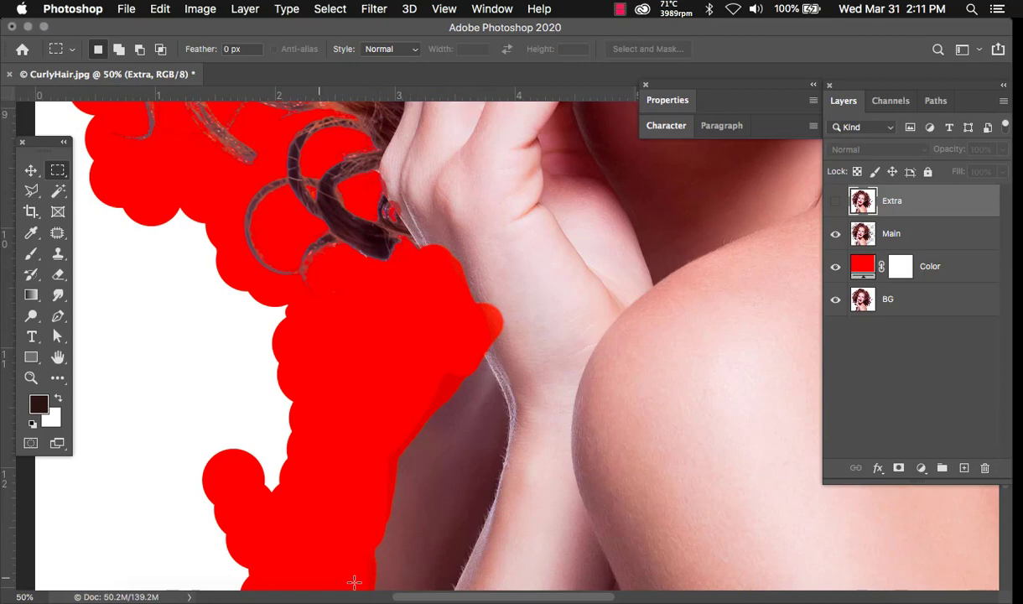
left_click(836, 201)
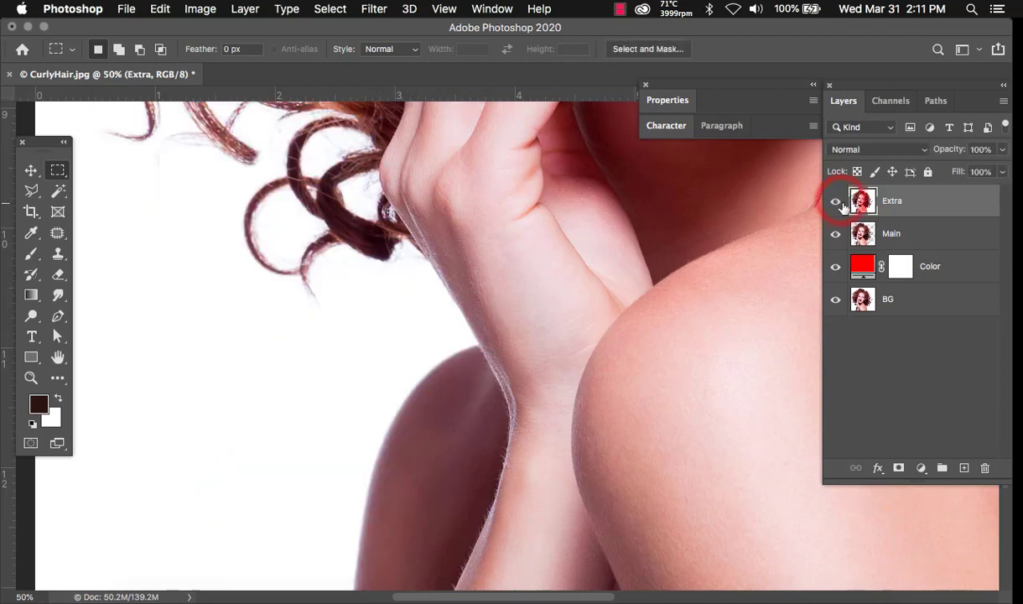
key("l")
left_click(460, 191)
- Trace a polygonal lasso outline down the hair edge and shoulder to the image bottom
left_click(405, 149)
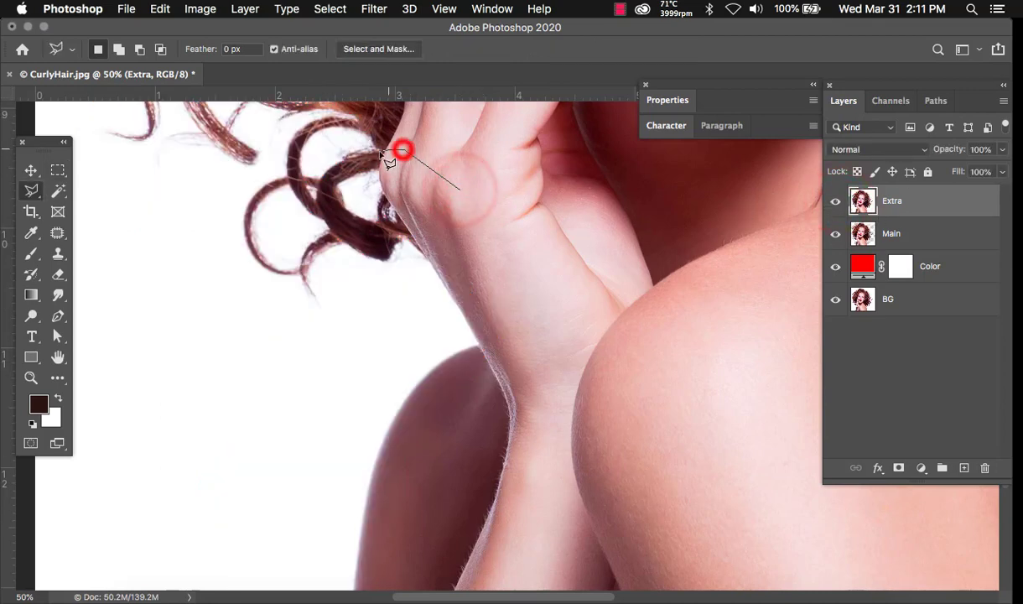
left_click(379, 155)
left_click(361, 193)
left_click(356, 264)
left_click(345, 333)
left_click(318, 409)
left_click(299, 503)
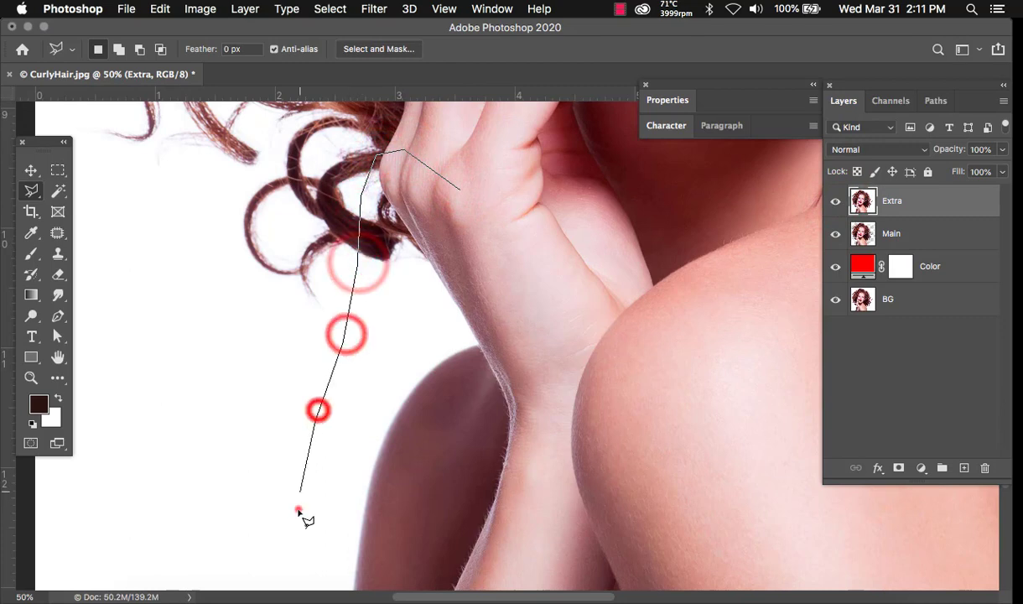
left_click(299, 551)
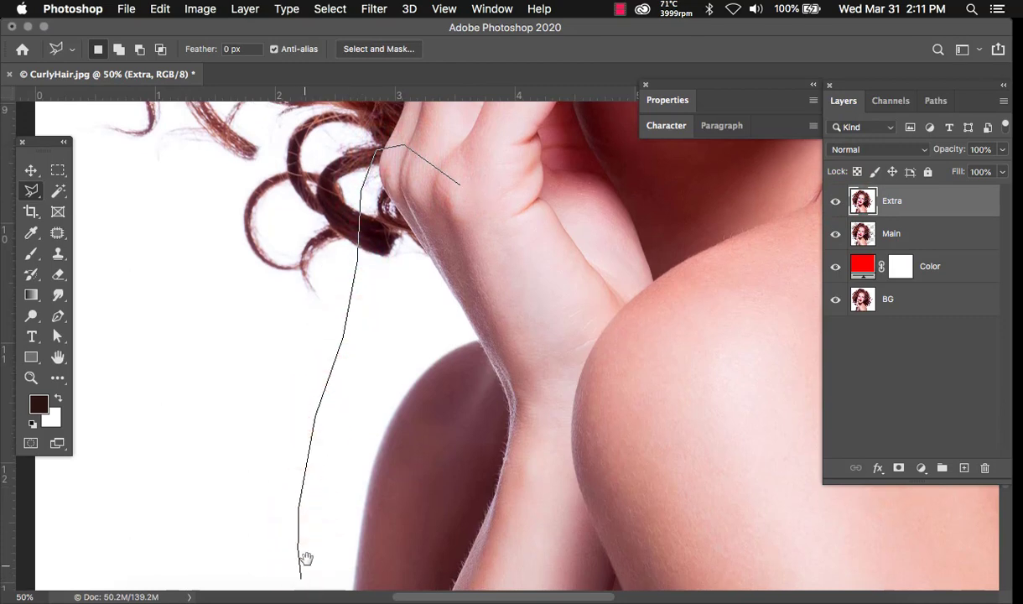
key("space")
left_click_drag(306, 549, 312, 434)
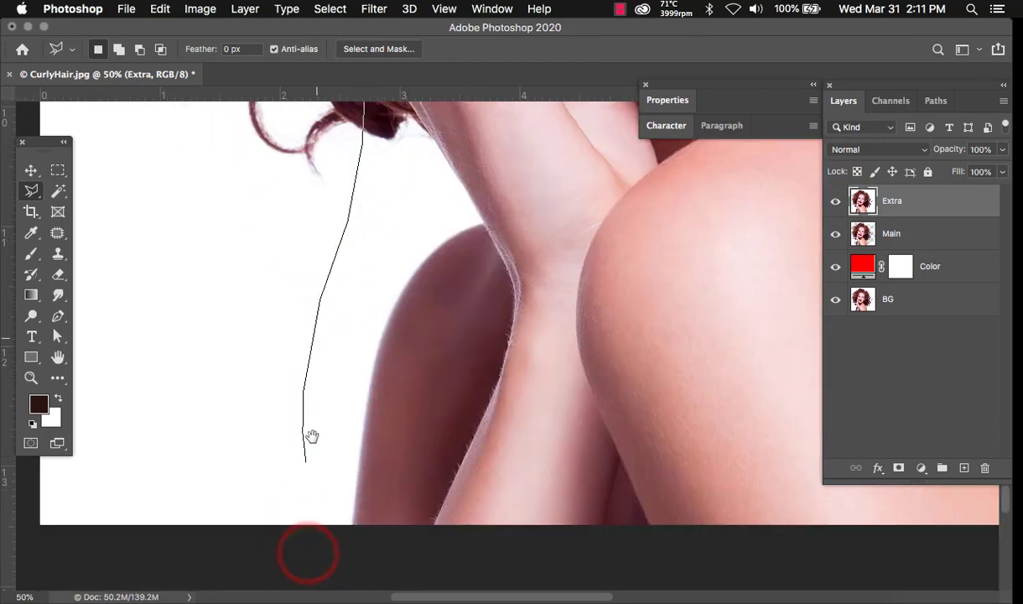
left_click(302, 550)
left_click(406, 552)
- Continue the outline up the arm edge to the hand and close the arm selection
left_click(519, 369)
left_click(532, 183)
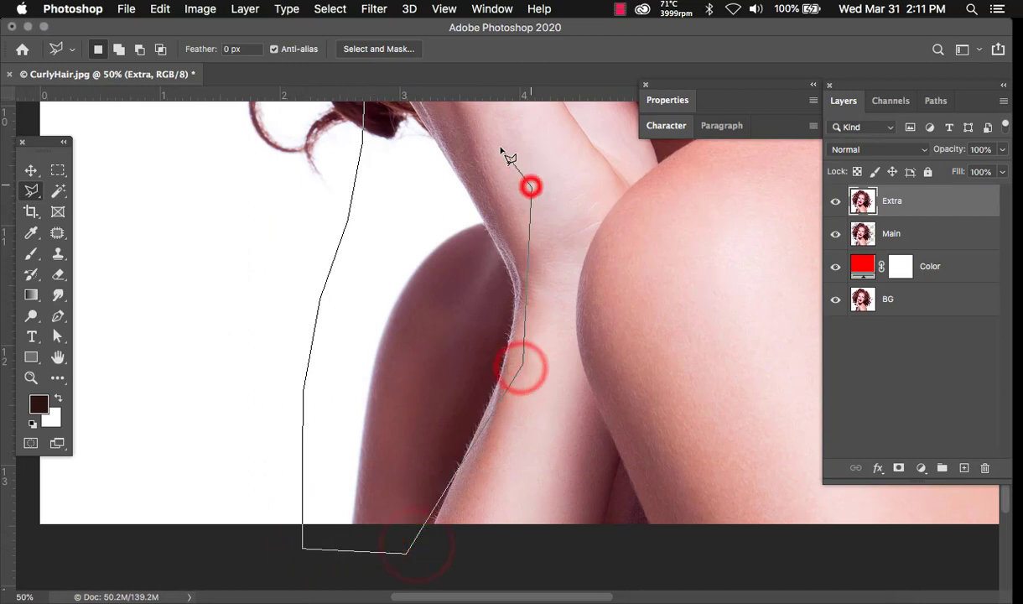
left_click(490, 128)
left_click(468, 112)
key("space")
left_click_drag(468, 113, 479, 311)
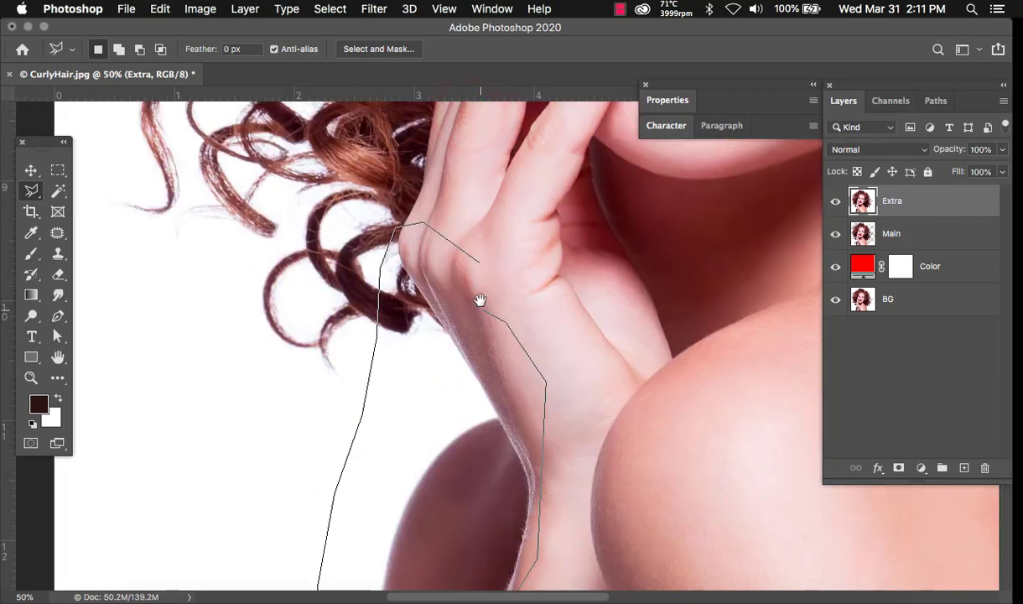
double_click(481, 267)
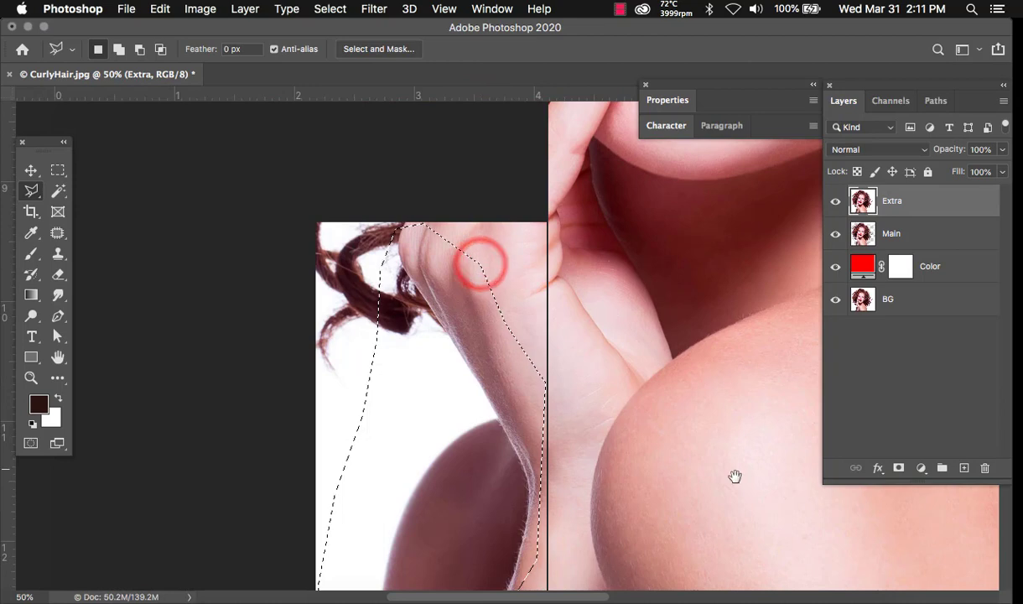
- Bring the shoulder into view and start a Shift-added outline along the shoulder and hair
key("space")
left_click_drag(616, 456, 148, 411)
left_click_drag(703, 395, 666, 395)
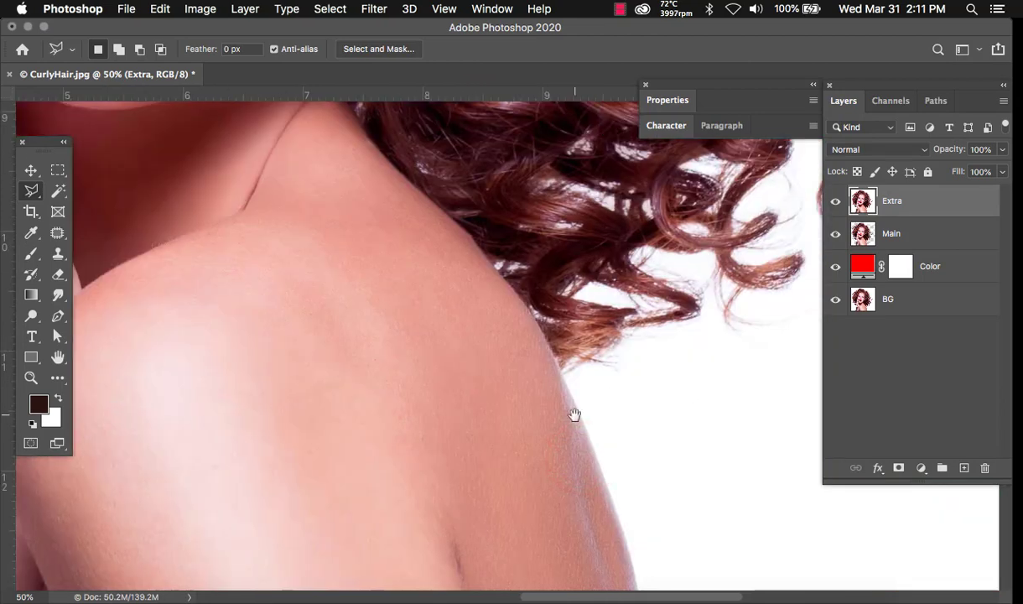
left_click_drag(574, 414, 465, 315)
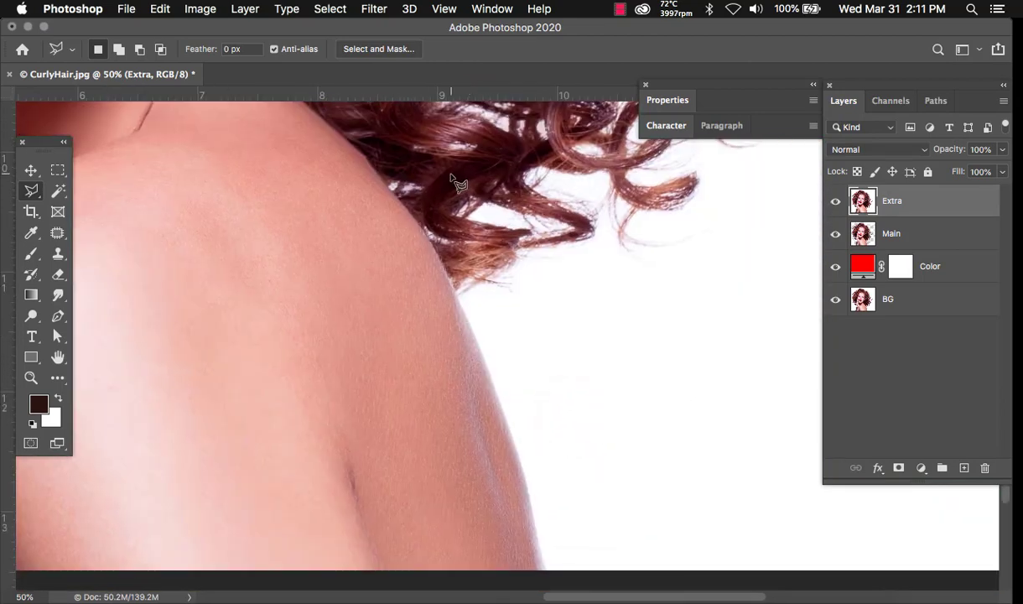
key("shift")
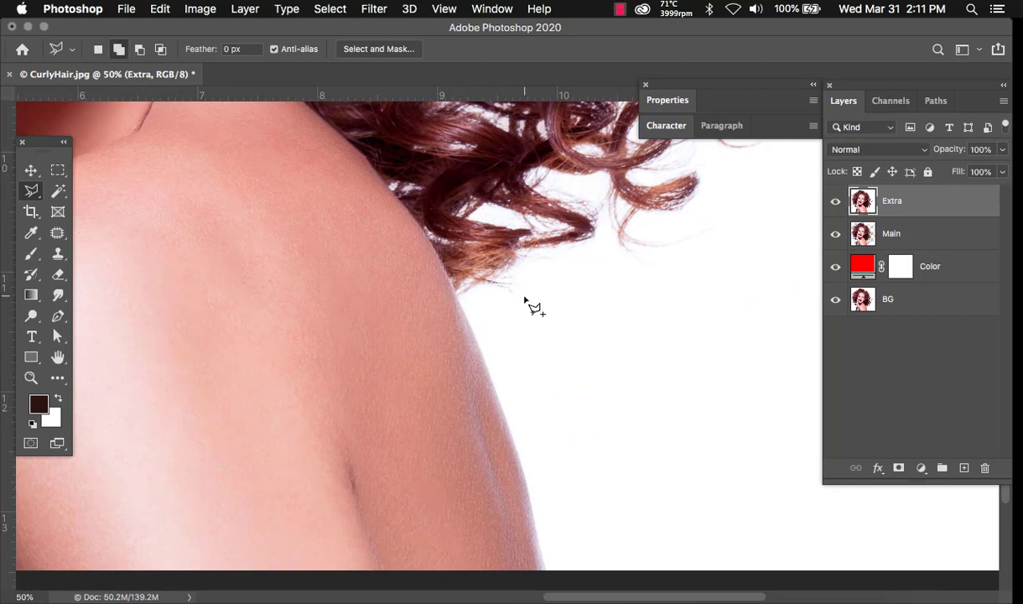
left_click(524, 291)
left_click(509, 231)
left_click(465, 165)
left_click(390, 142)
left_click(365, 142)
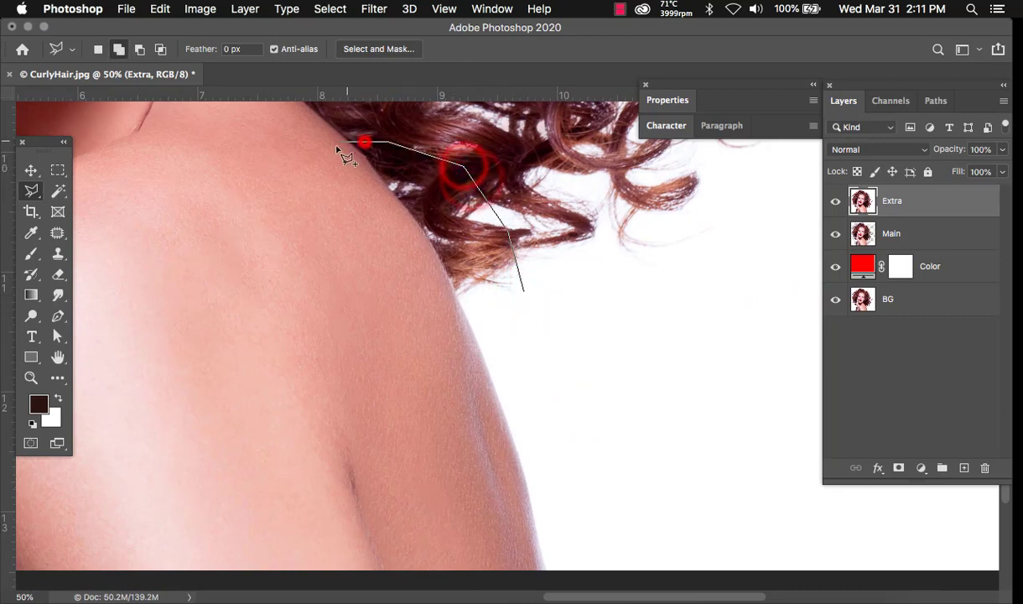
- Finish the shoulder outline along the bottom and right side, then copy it to Layer 1 with Cmd+J
left_click(304, 314)
left_click(320, 500)
left_click(375, 569)
left_click(453, 581)
left_click(582, 581)
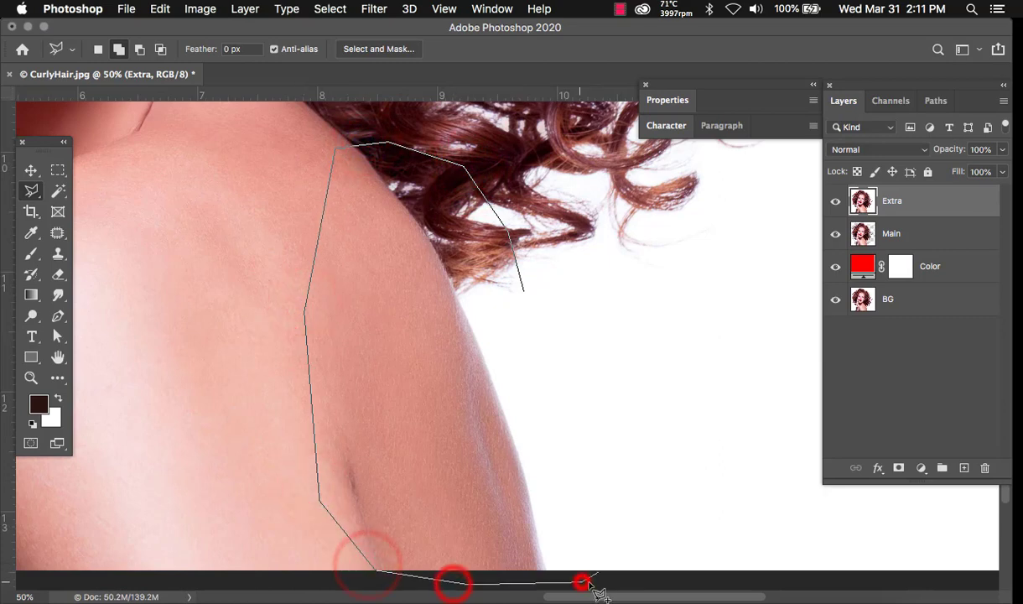
left_click(607, 530)
left_click(612, 478)
double_click(613, 418)
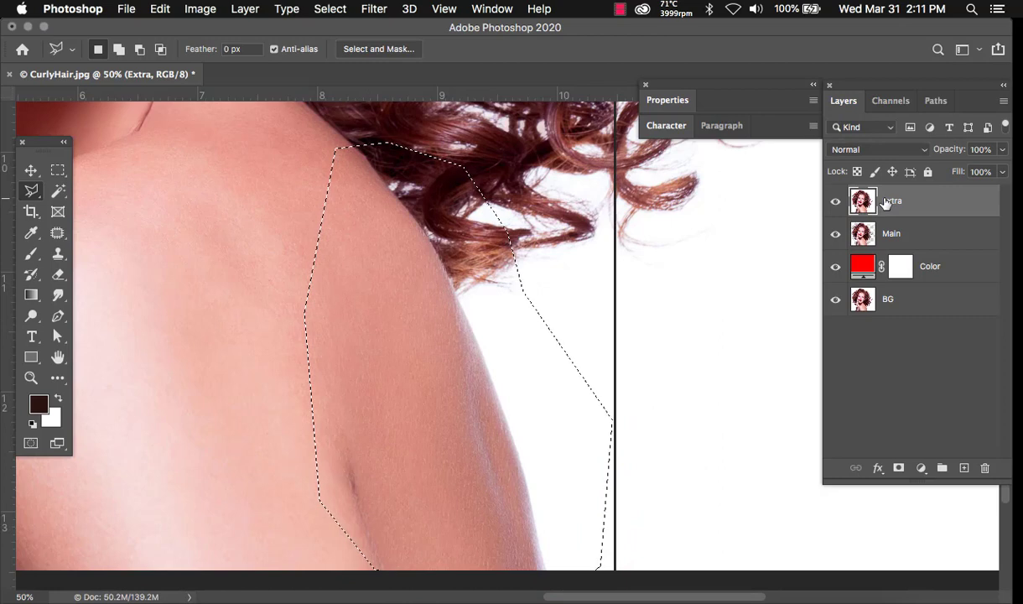
key("super+j")
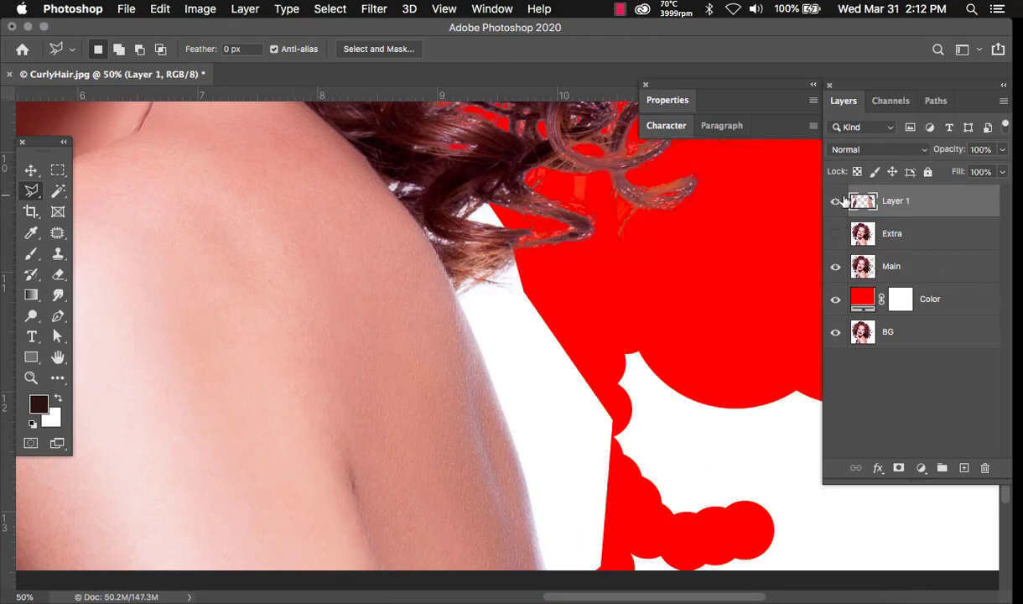
- Hide the Extra layer and zoom out to see the whole shoulder
left_click(836, 234)
key("super+minus")
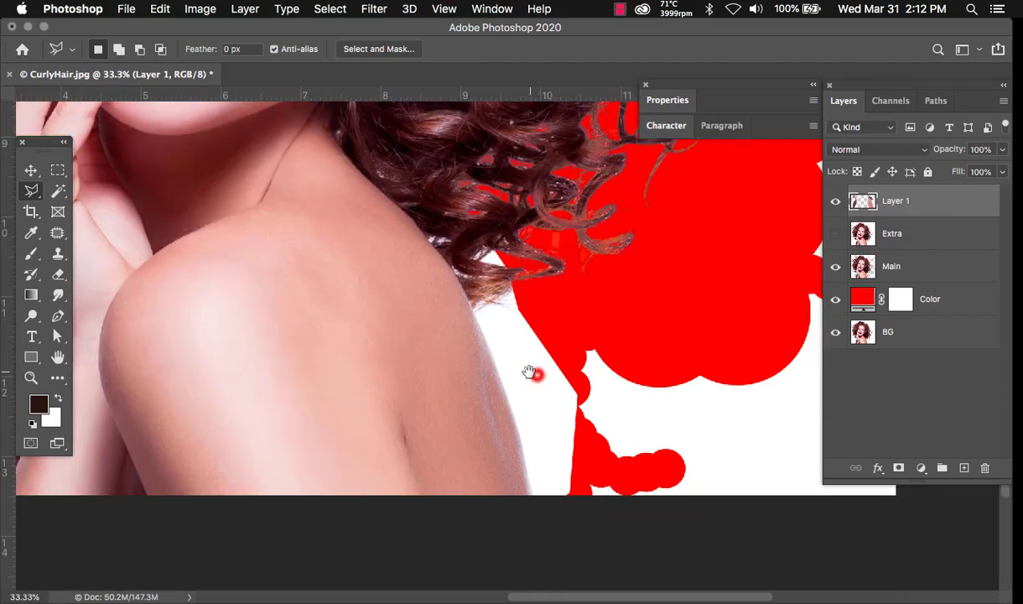
left_click_drag(530, 372, 464, 346)
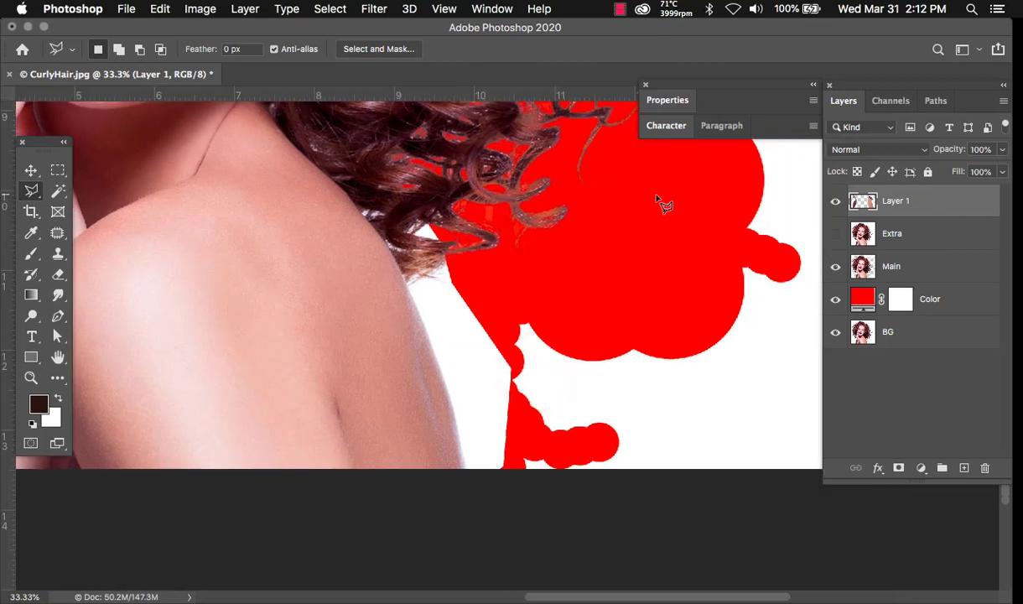
- Toggle Layer 1's visibility to compare the edge, leaving it hidden
left_click(836, 202)
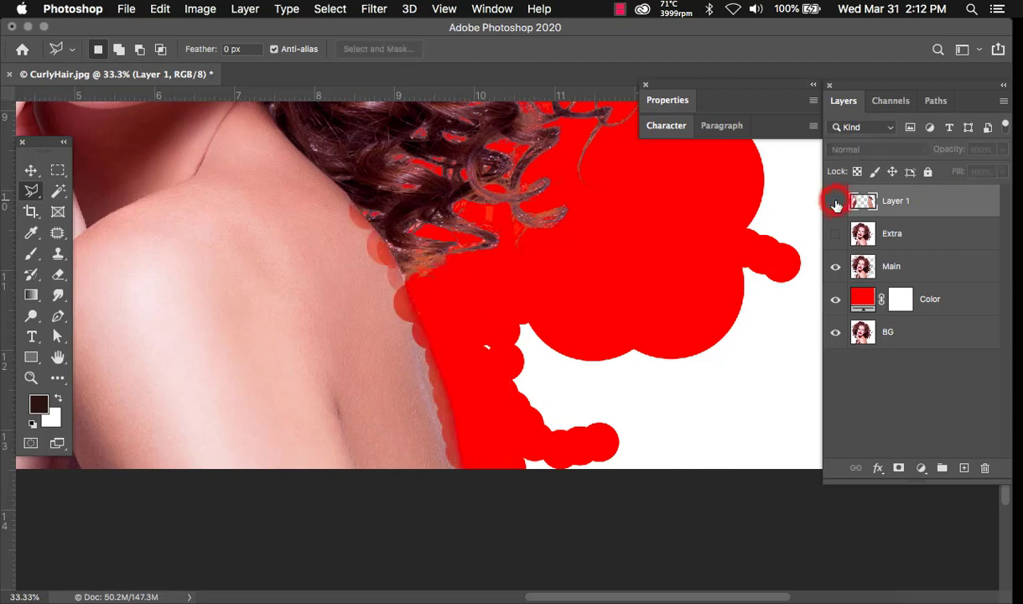
left_click(836, 202)
left_click(836, 202)
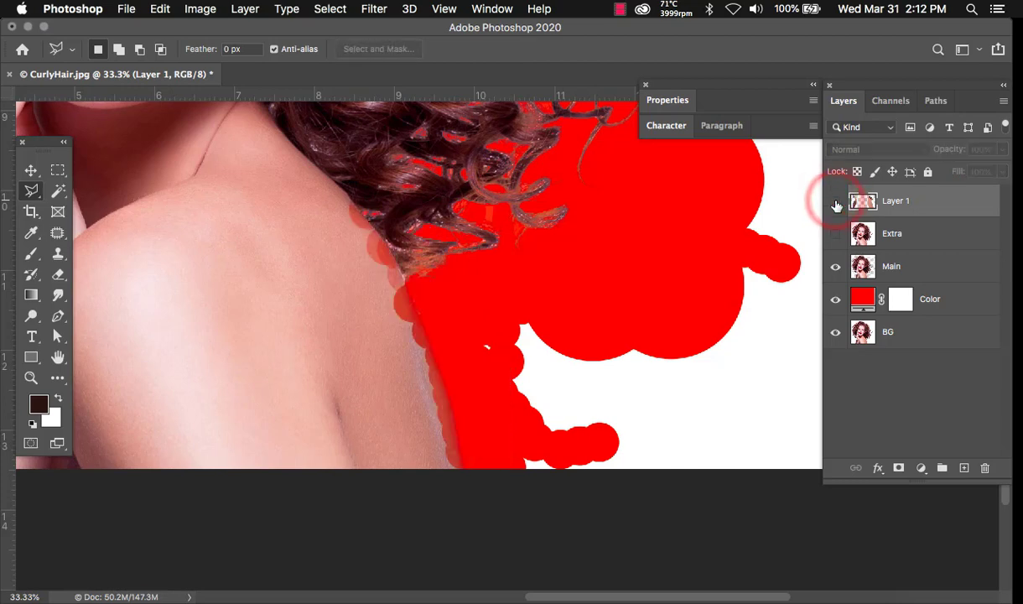
left_click(836, 202)
left_click(836, 202)
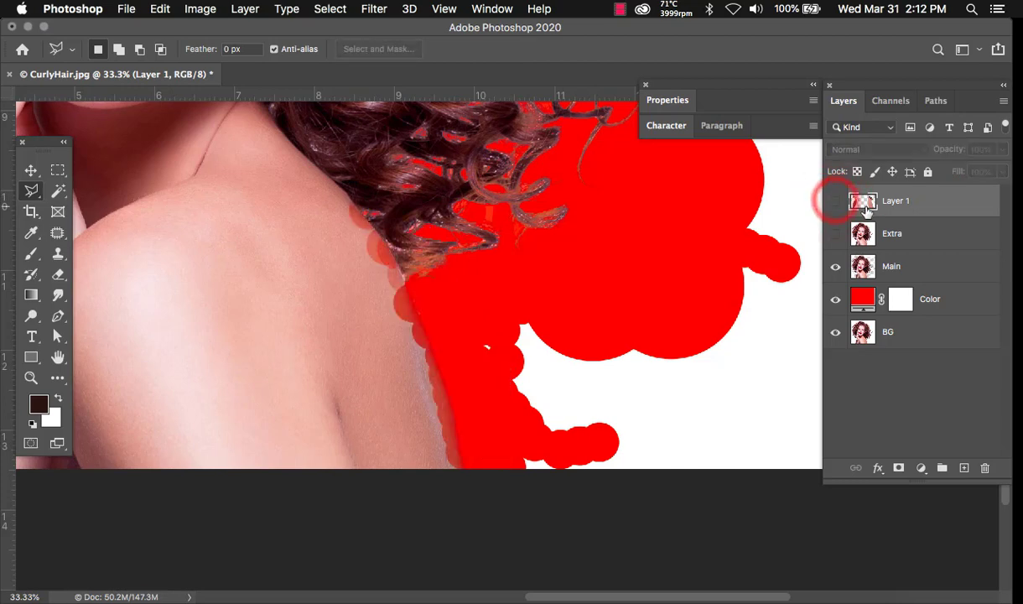
- Show Layer 1 and draw a Pen shape tracing the shoulder's outer edge around the hair
left_click(58, 318)
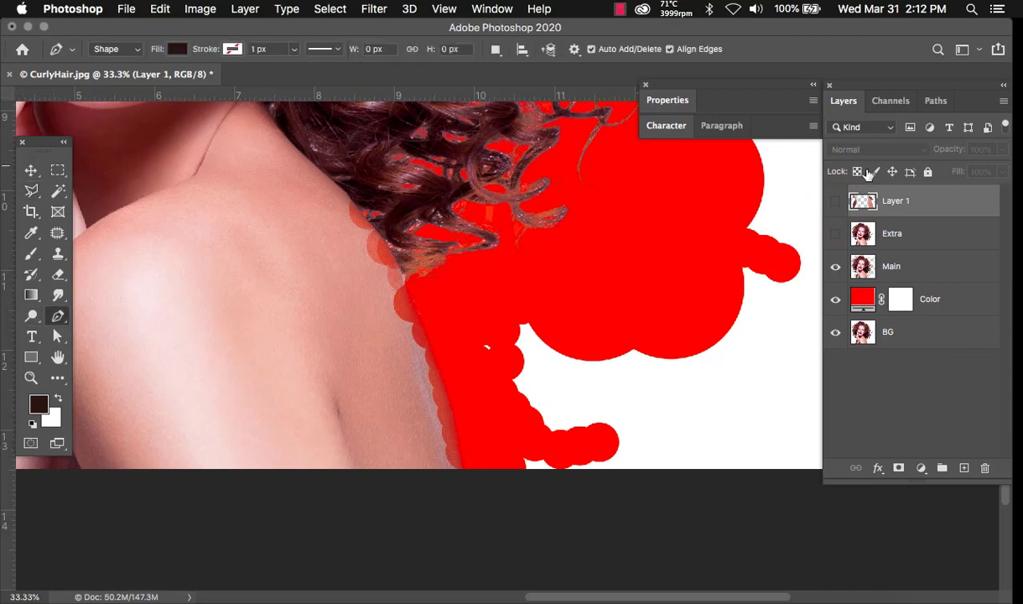
left_click(835, 203)
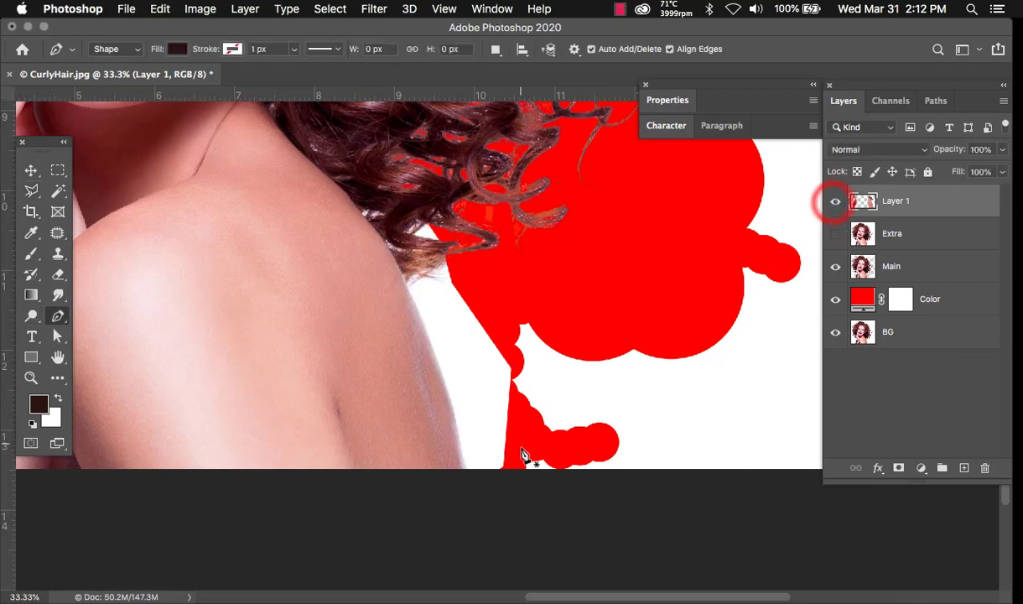
left_click(466, 480)
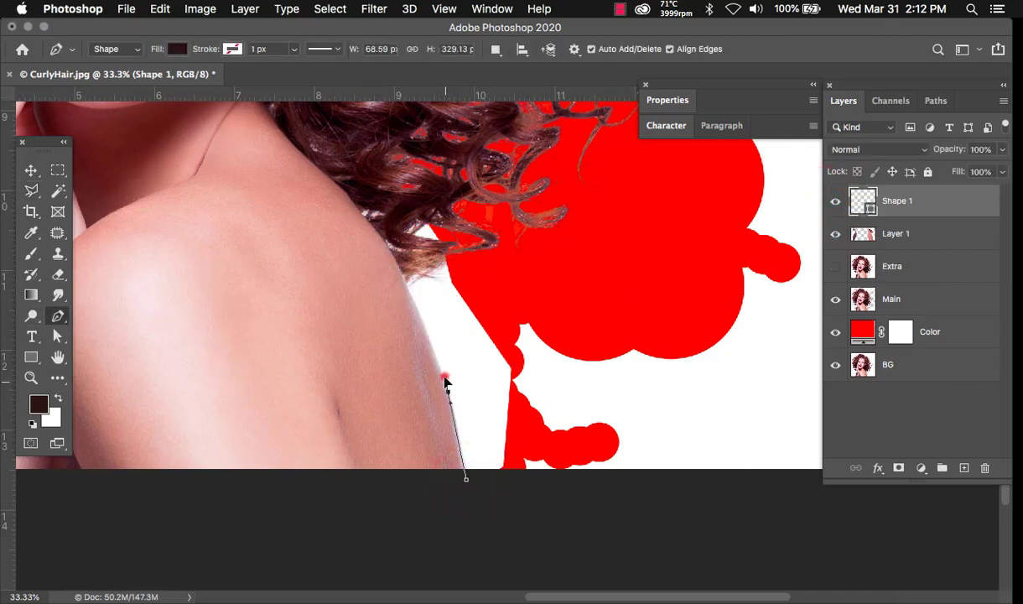
left_click(443, 375)
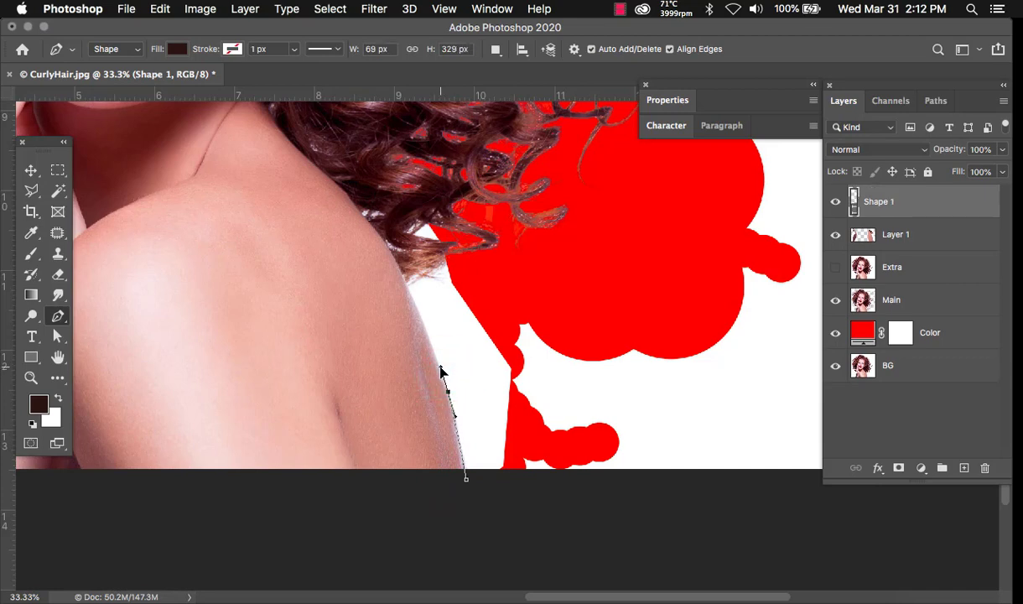
left_click_drag(404, 275, 379, 239)
left_click(352, 196)
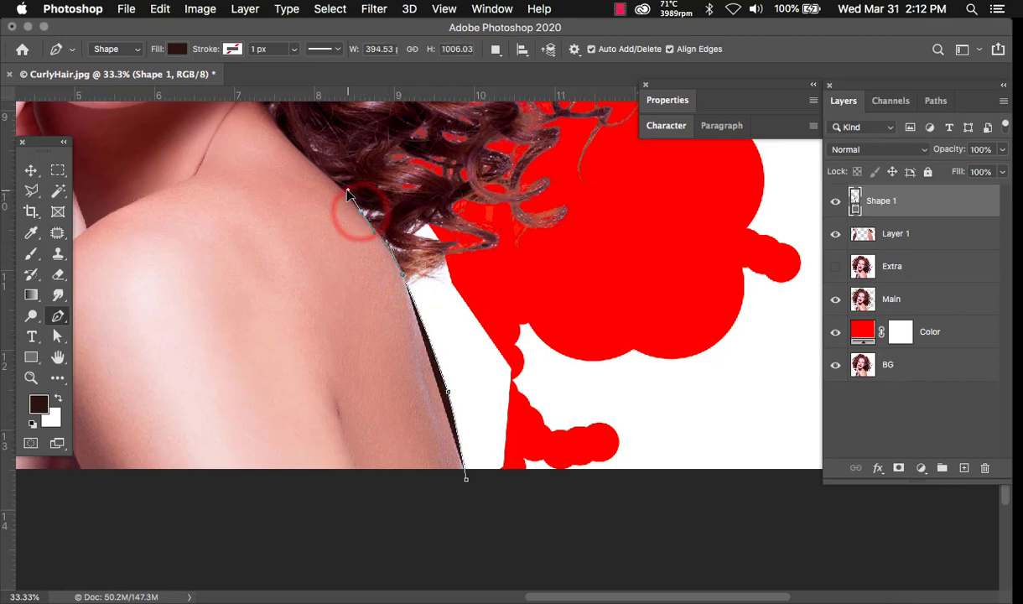
left_click_drag(352, 162, 361, 155)
left_click_drag(508, 168, 568, 205)
left_click_drag(596, 320, 594, 337)
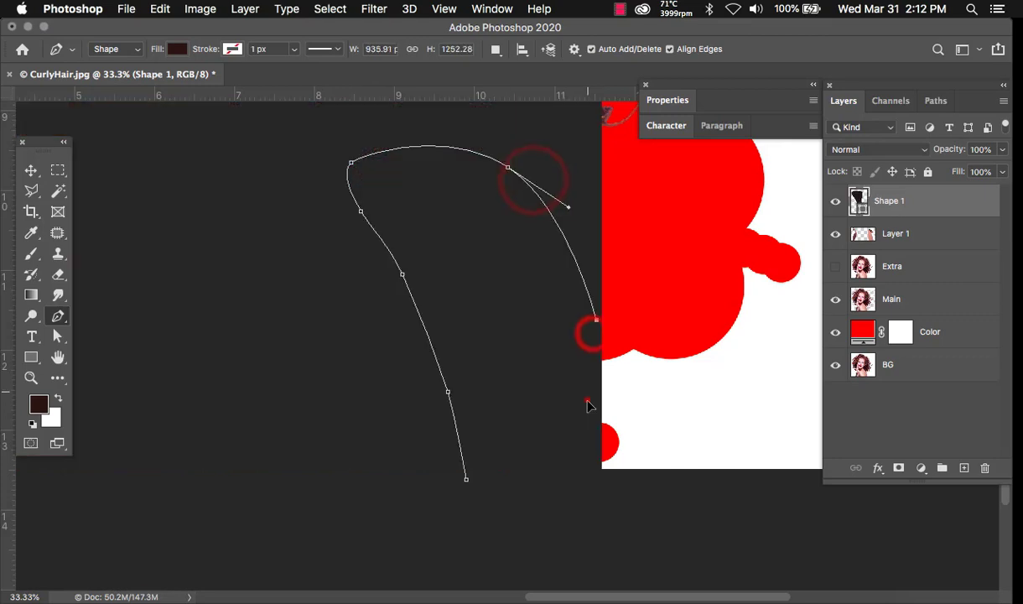
left_click_drag(583, 452, 577, 467)
left_click(525, 490)
left_click(466, 480)
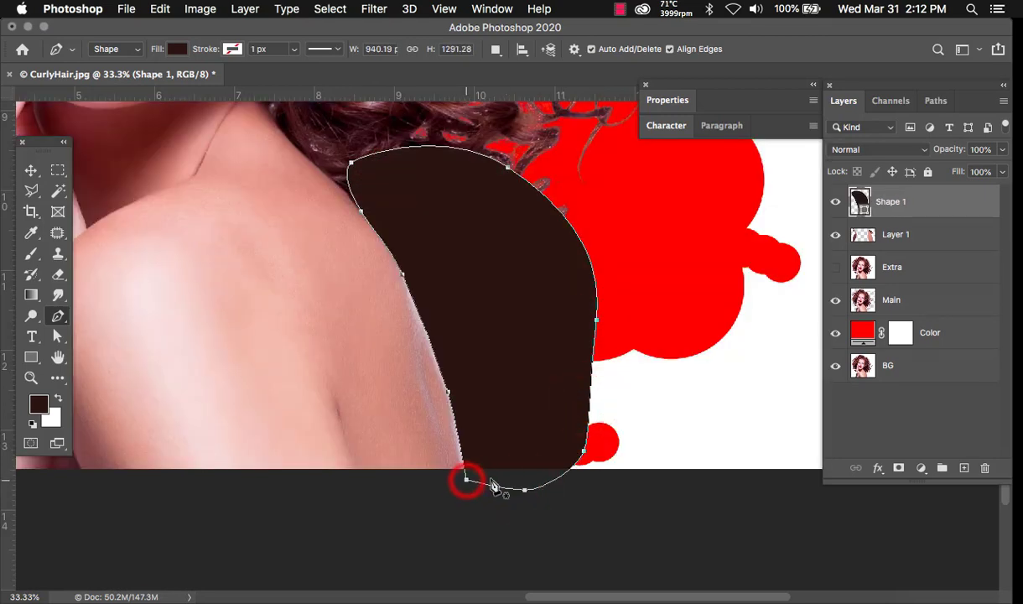
- Load Shape 1 as a selection, hide it, and clear the white area from Layer 1
left_click(856, 201, "super")
left_click(835, 203)
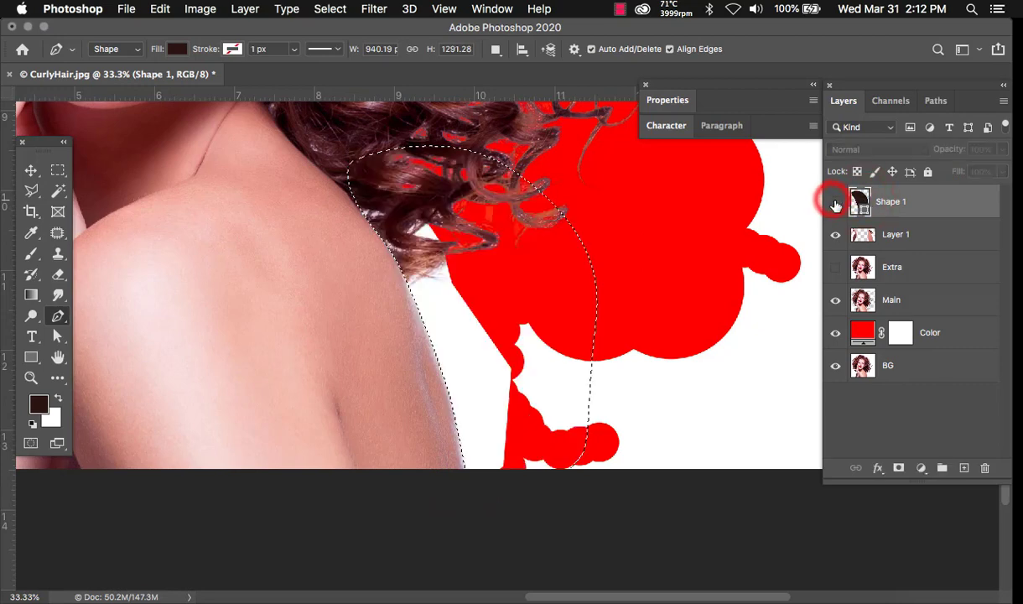
left_click(886, 234)
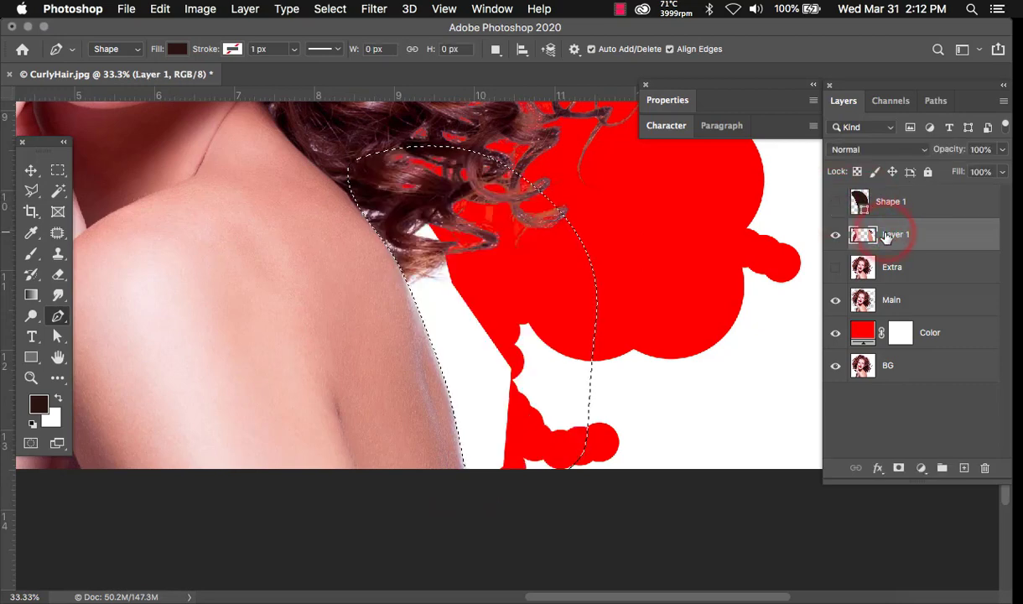
key("Delete")
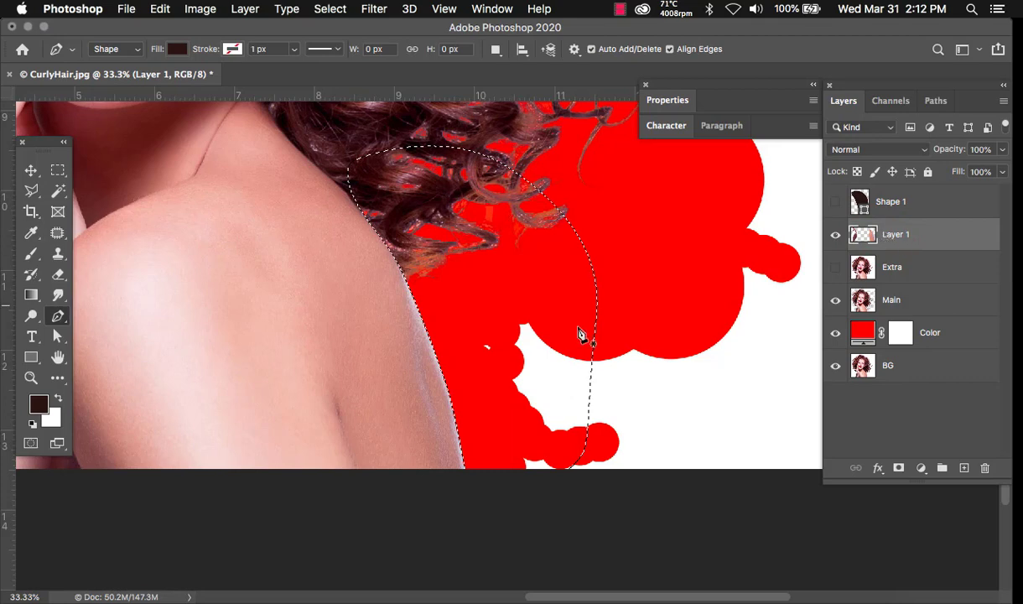
- Undo an accidental new shape path and drop the selection with the Rectangular Marquee
left_click(536, 329)
left_click(597, 326)
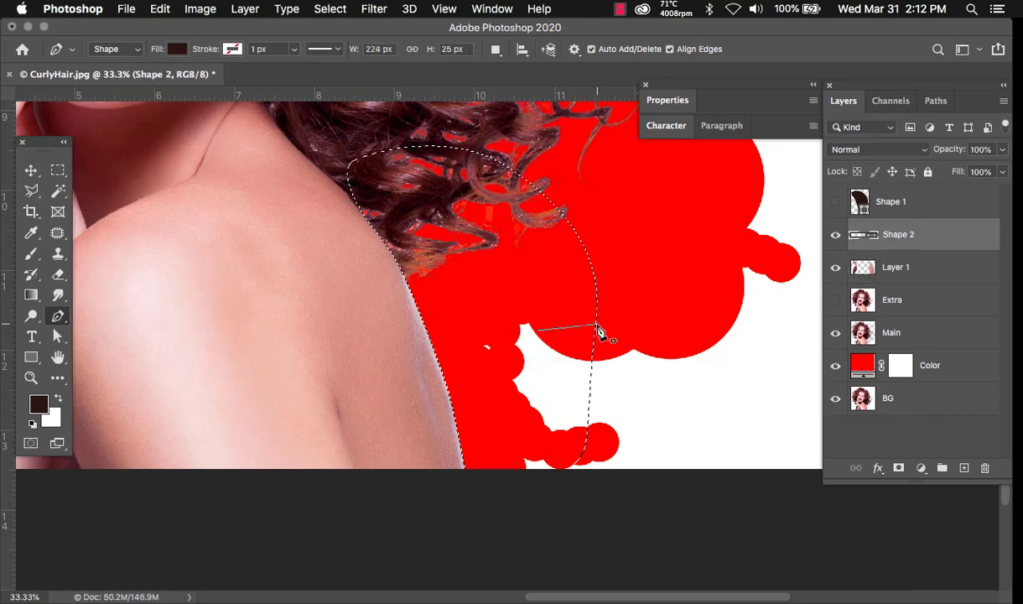
key("super+z")
key("super+z")
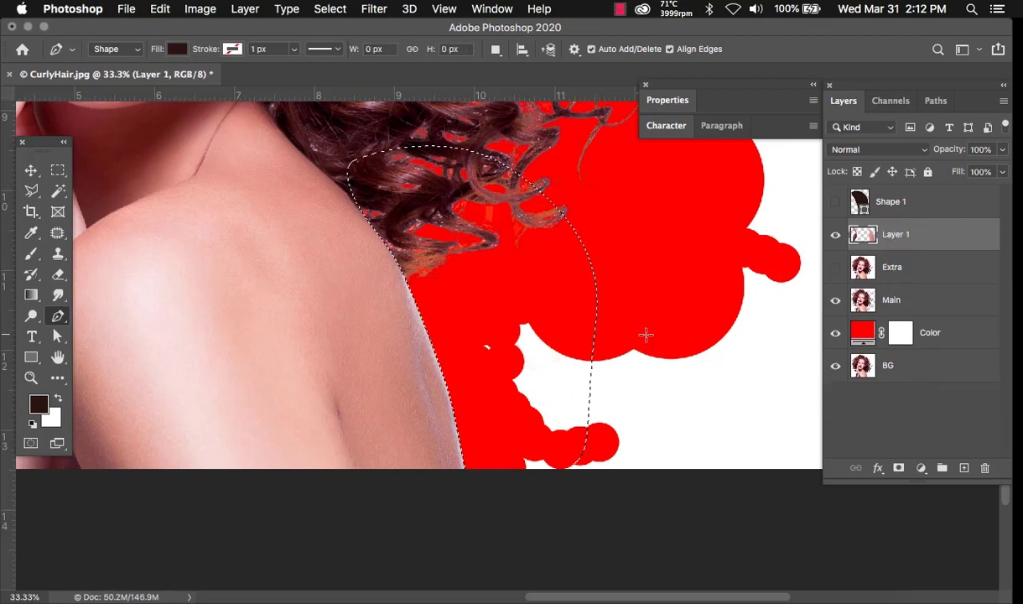
key("m")
left_click(515, 339)
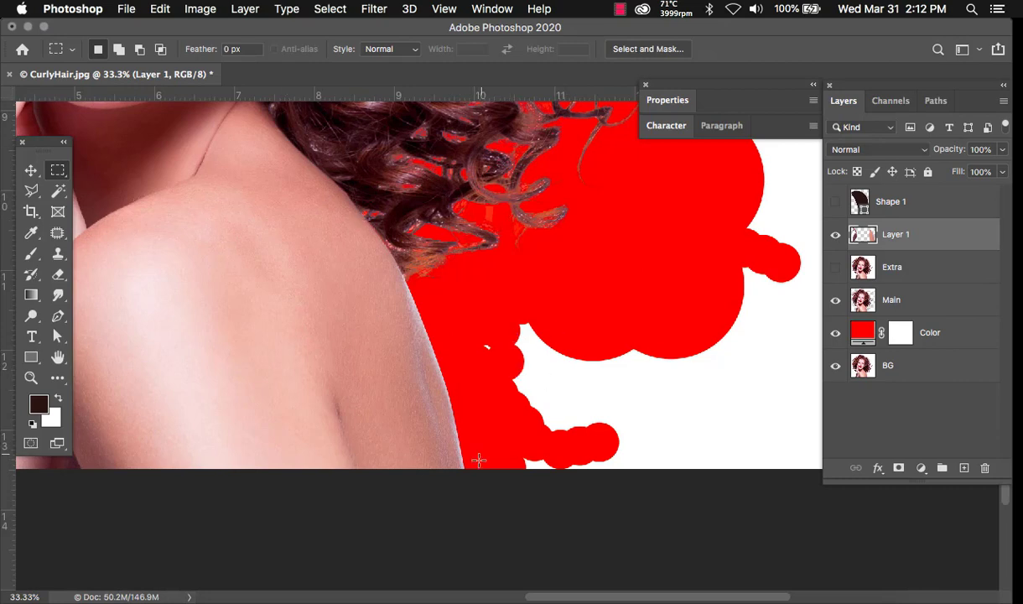
left_click_drag(204, 370, 869, 411)
left_click_drag(712, 416, 579, 397)
left_click(836, 235)
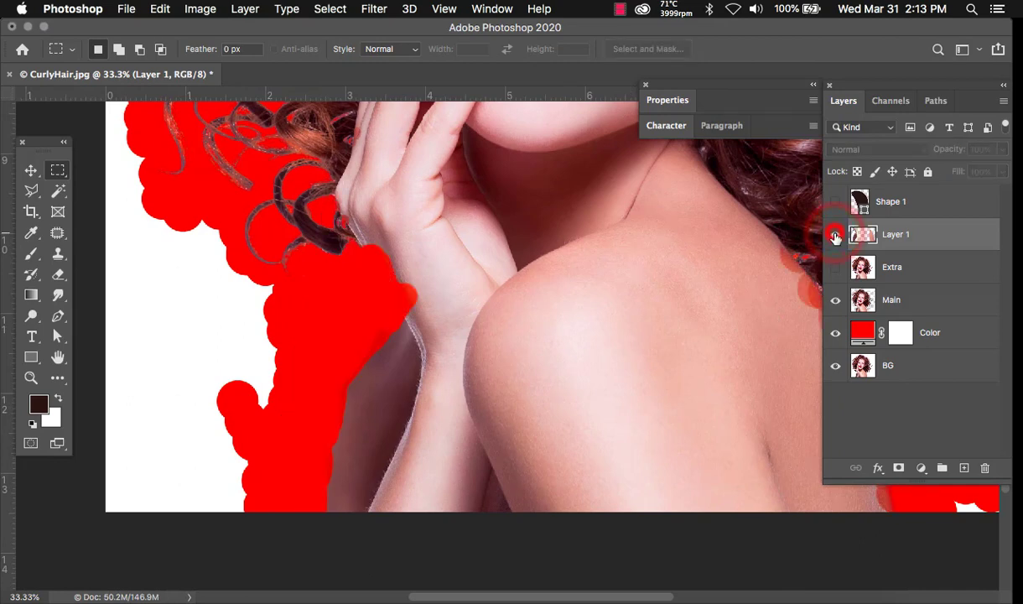
left_click(835, 235)
left_click(835, 235)
left_click(835, 235)
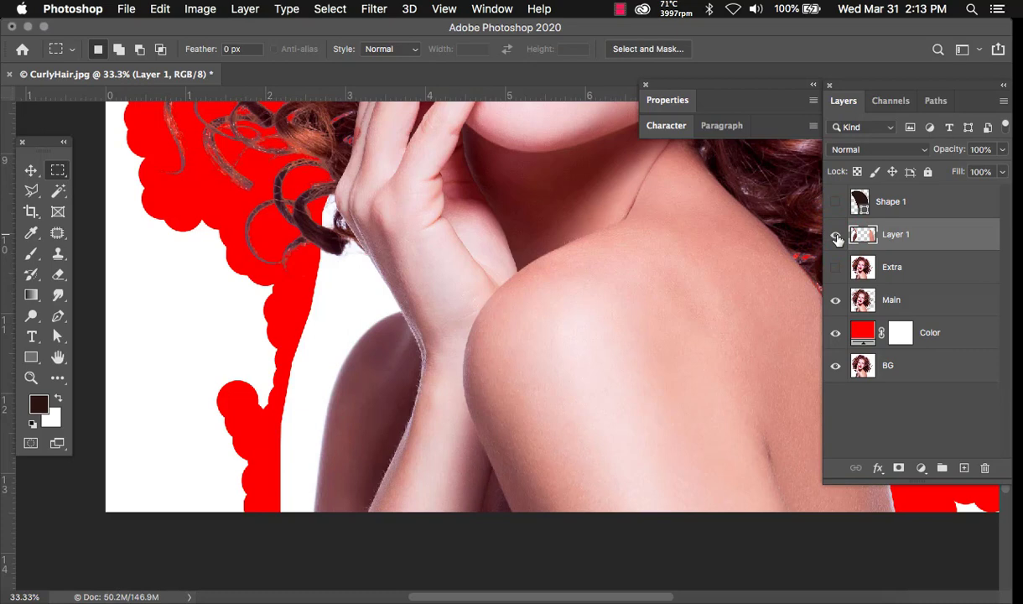
left_click(836, 235)
left_click(58, 314)
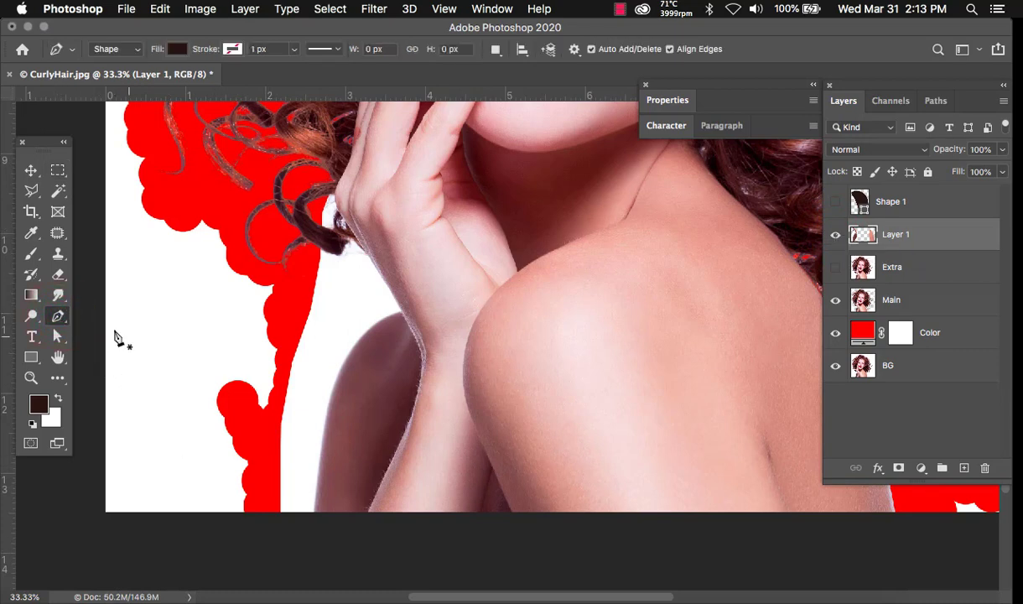
- Trace a Pen shape up the arm's edge to the top of the hand
left_click(314, 524)
left_click_drag(328, 429, 330, 415)
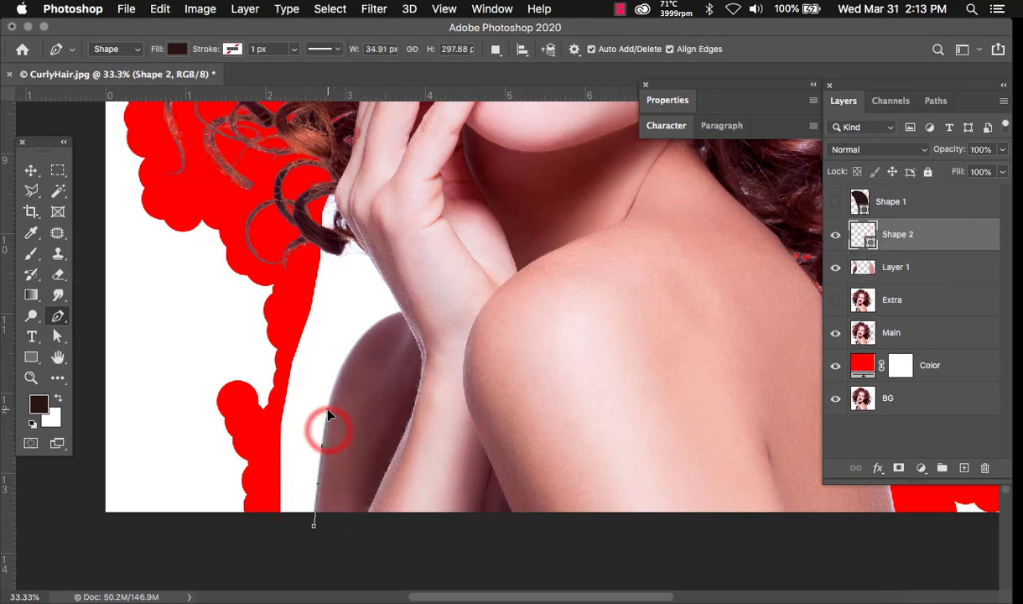
left_click_drag(348, 357, 359, 339)
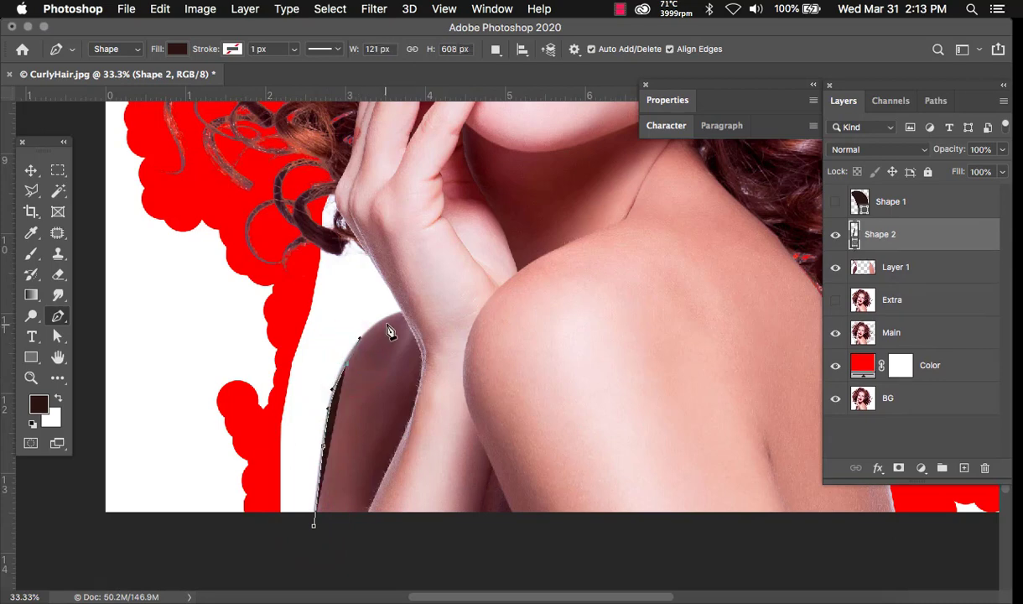
left_click_drag(403, 312, 427, 305)
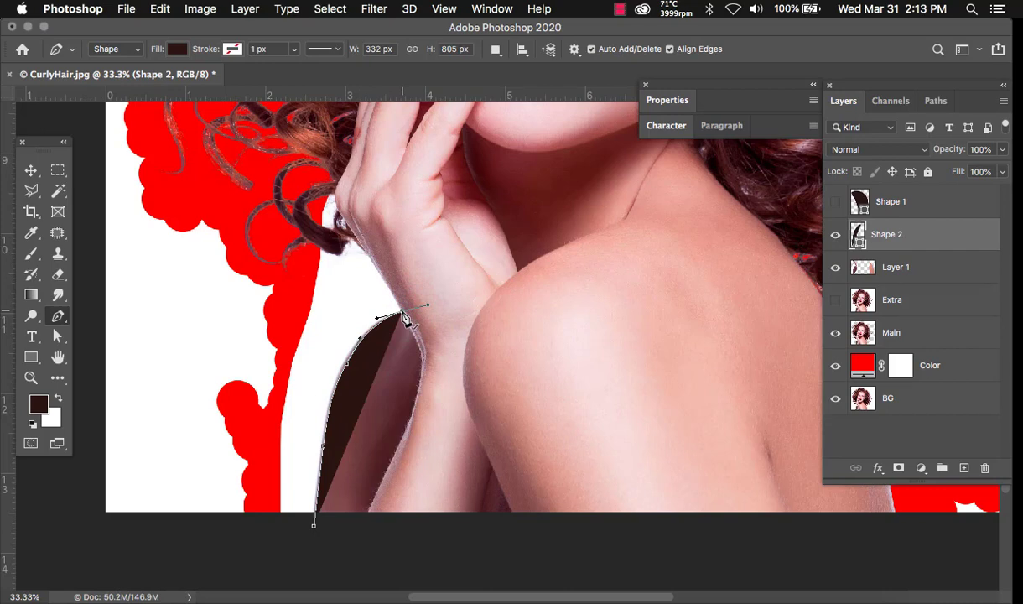
left_click(403, 313)
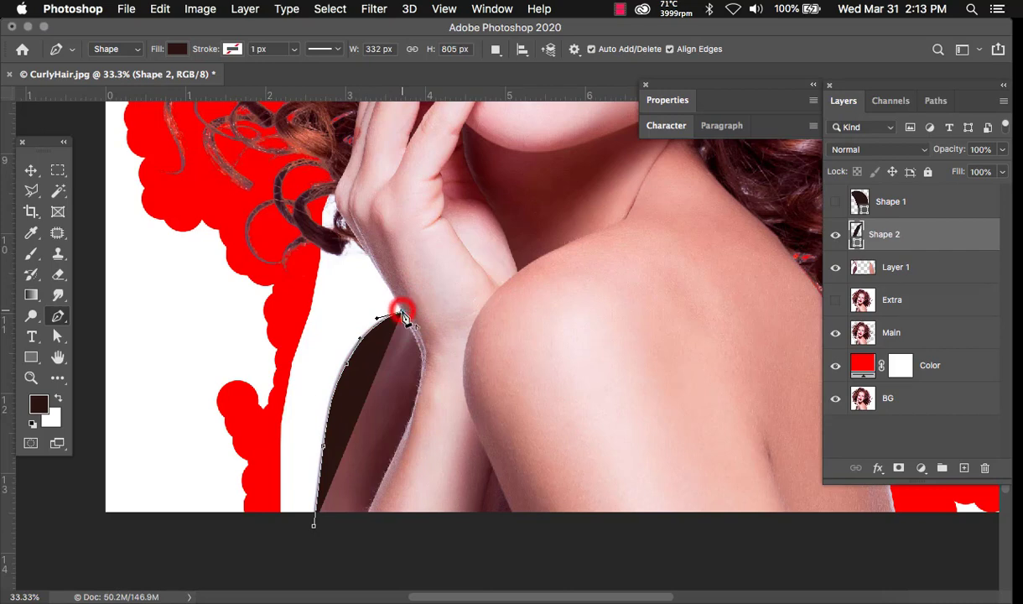
left_click(361, 248)
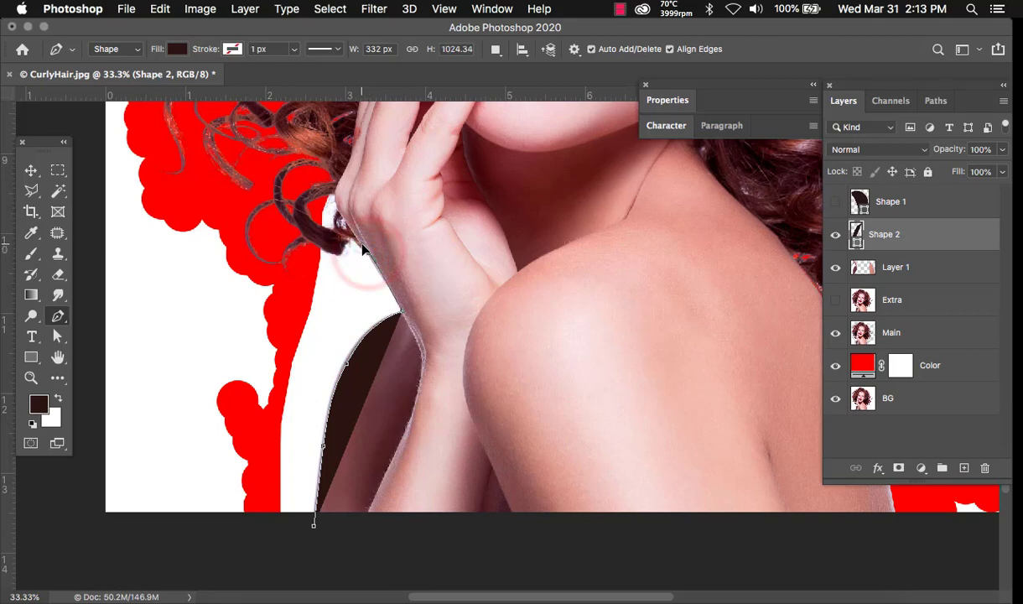
left_click(335, 211)
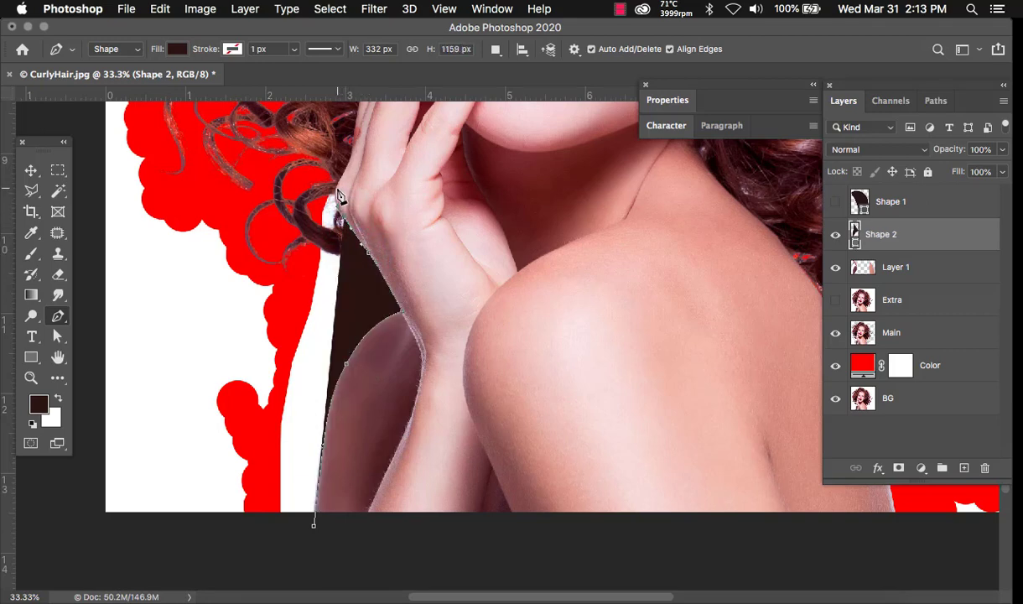
left_click(337, 179)
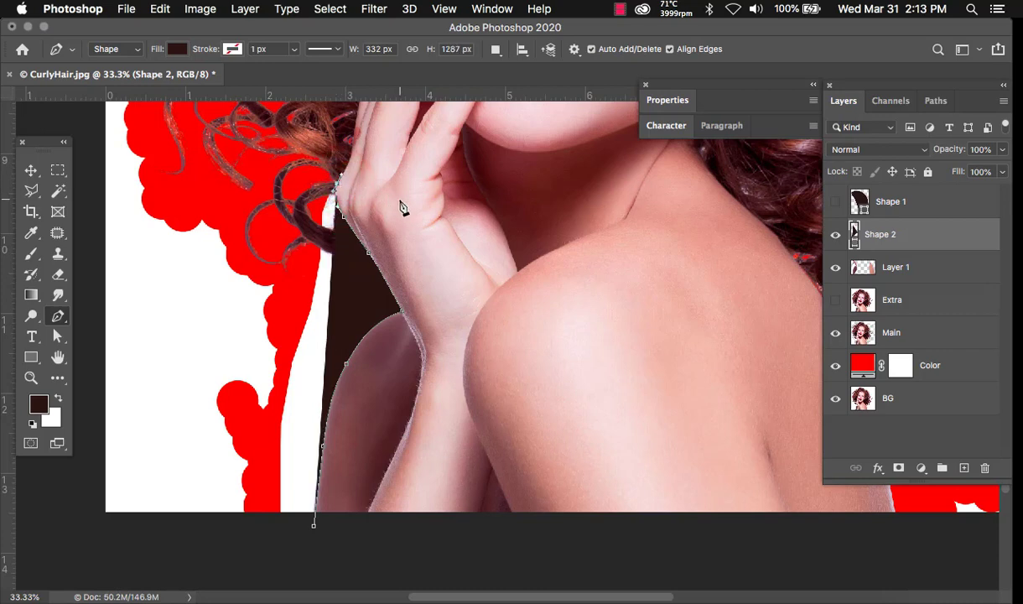
- Close Shape 2 around the curls and left side, load it as a selection, and hide it
left_click(307, 159)
left_click(236, 216)
left_click(167, 387)
left_click(267, 558)
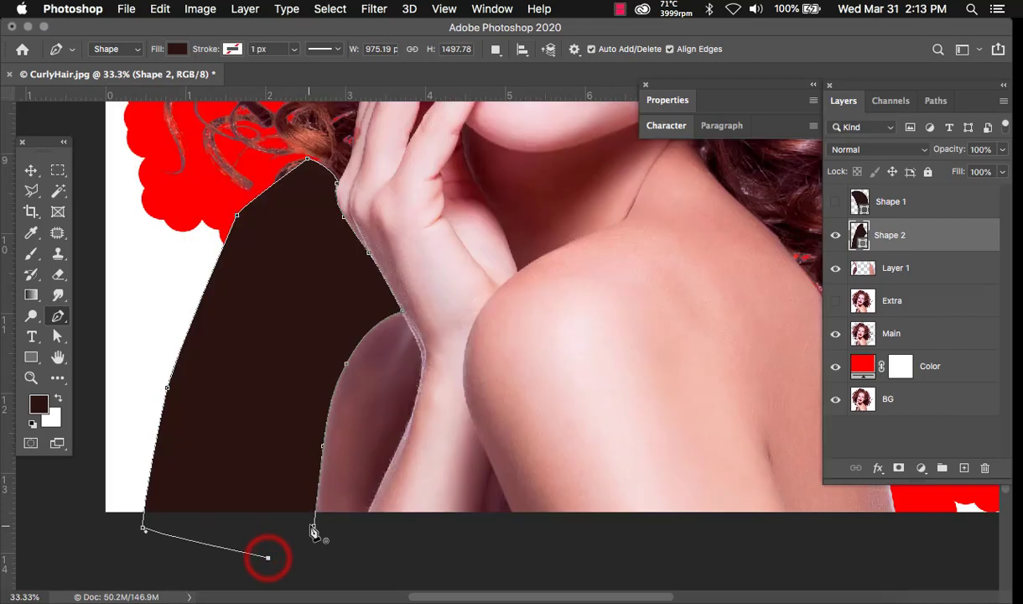
left_click(313, 525)
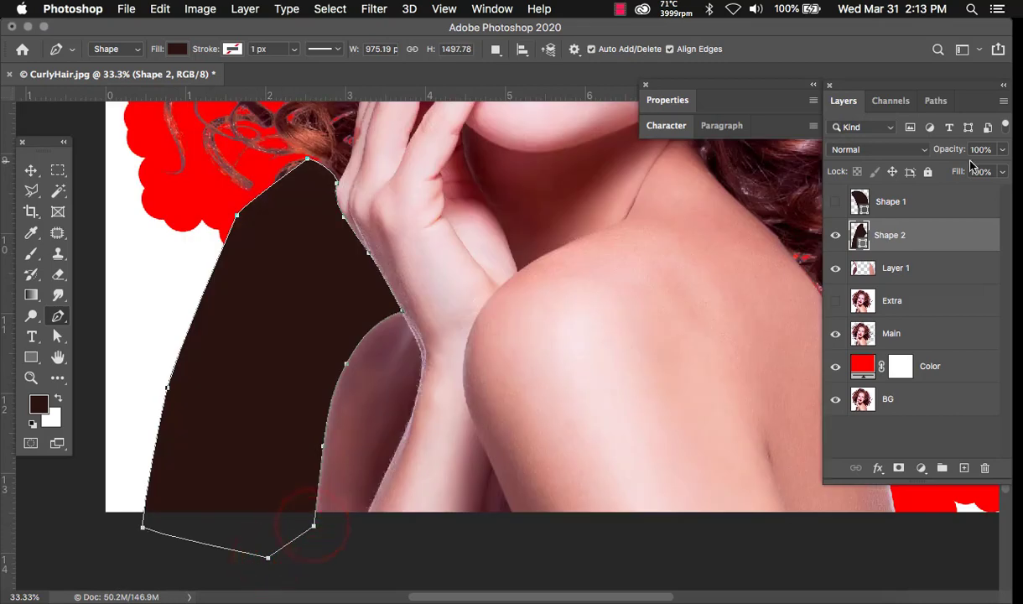
left_click(857, 237, "super")
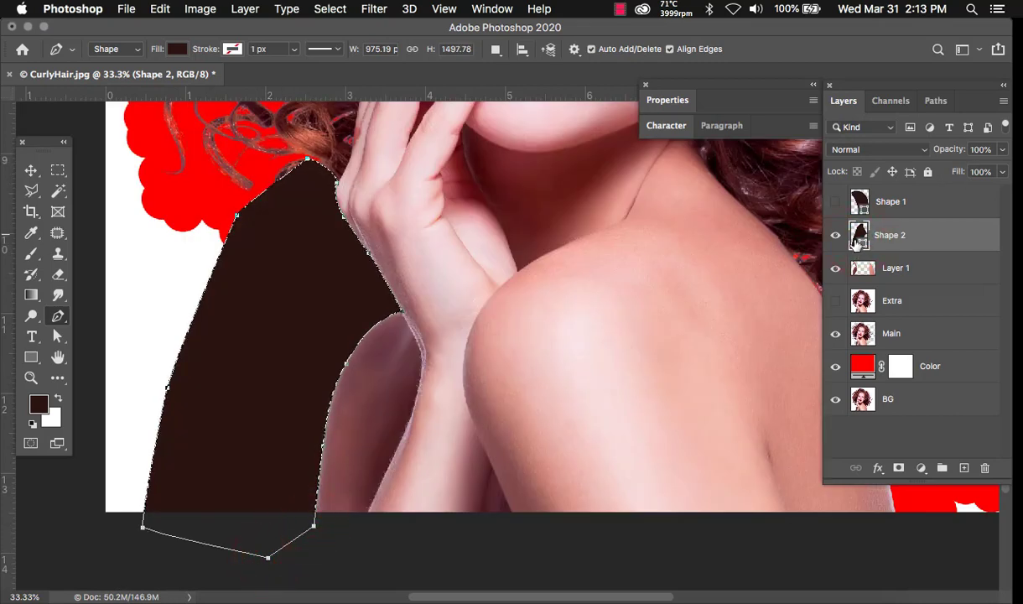
left_click(837, 237)
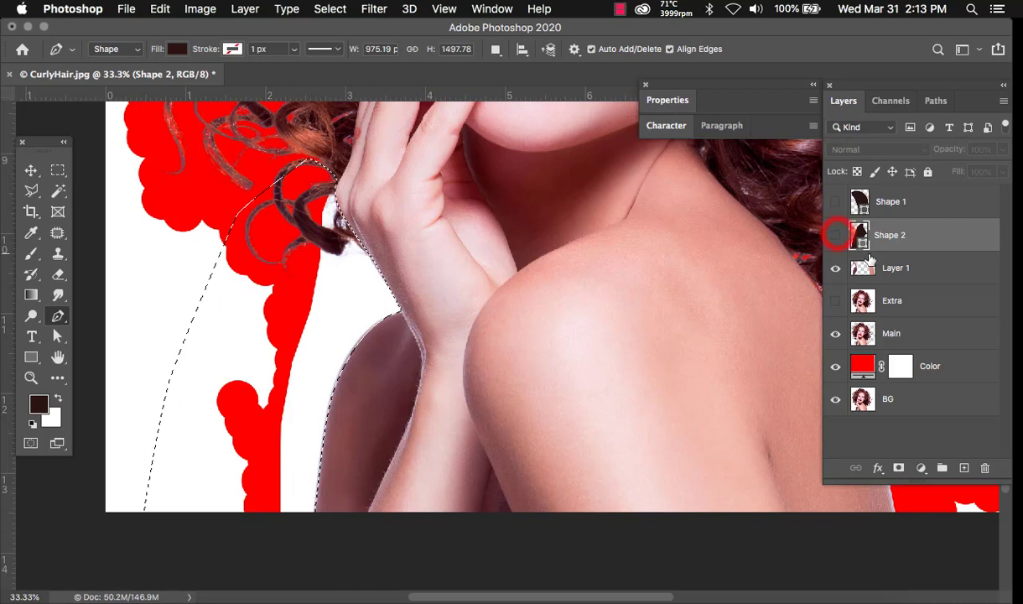
- Clear the white gap beside the hand from Layer 1 and deselect
left_click(872, 268)
key("Delete")
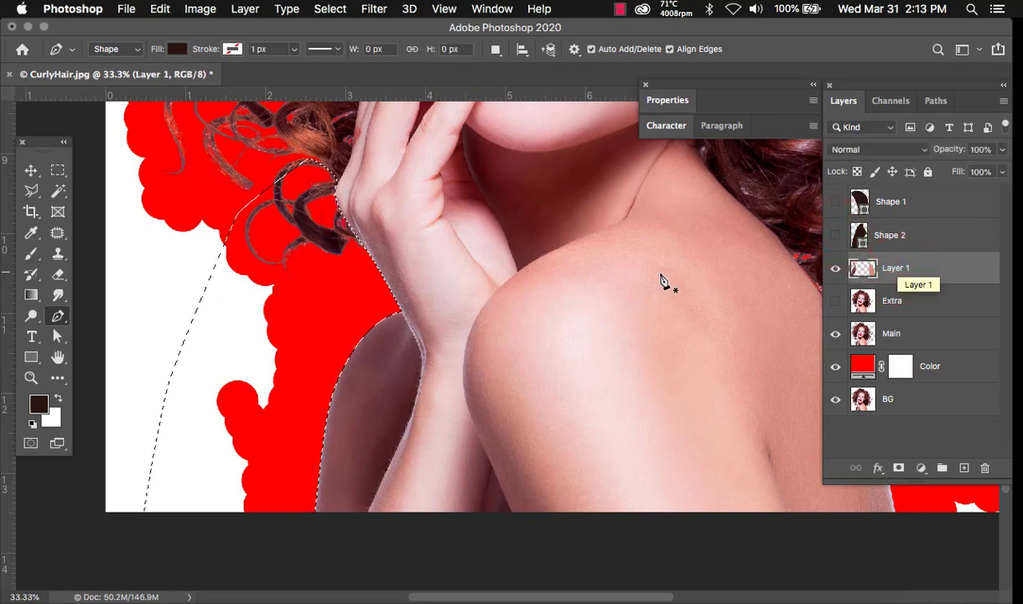
key("m")
key("super+d")
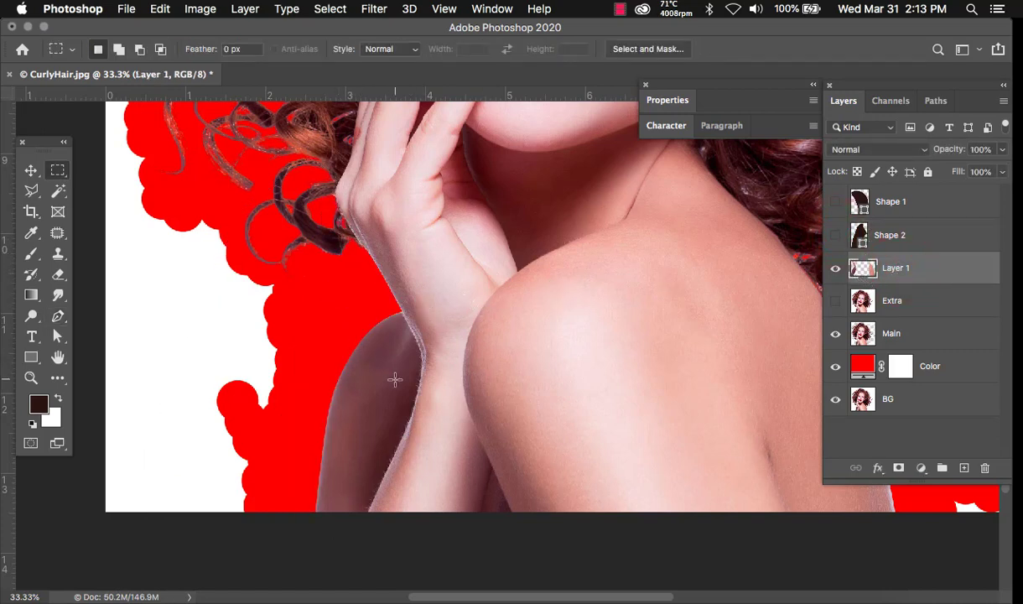
- Delete the Shape 1, Shape 2 and Extra layers
scroll(395, 380, "down", 5)
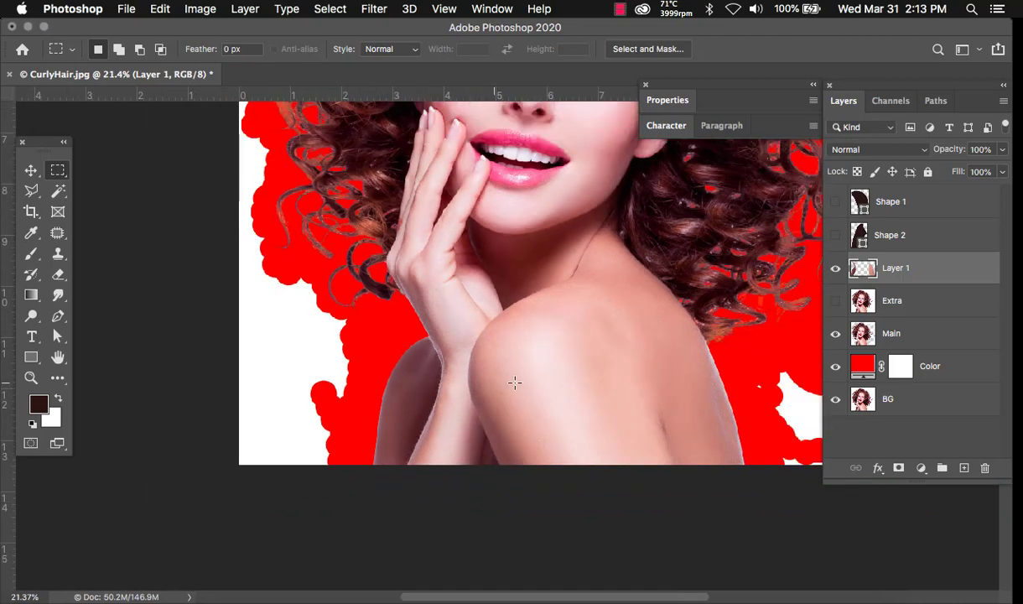
scroll(515, 382, "down", 4)
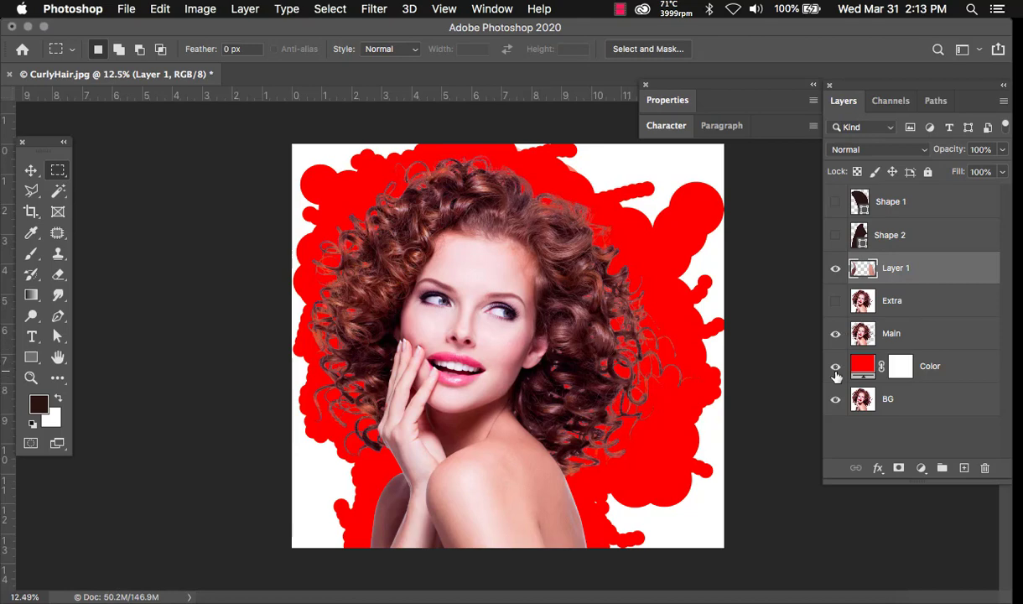
left_click(894, 235)
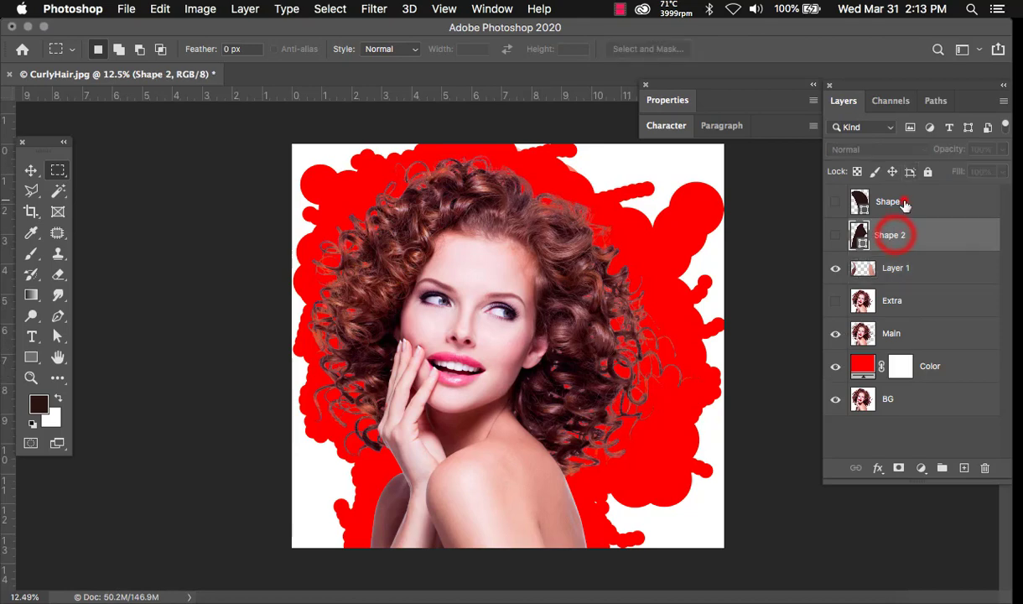
left_click(901, 201, "shift")
key("Delete")
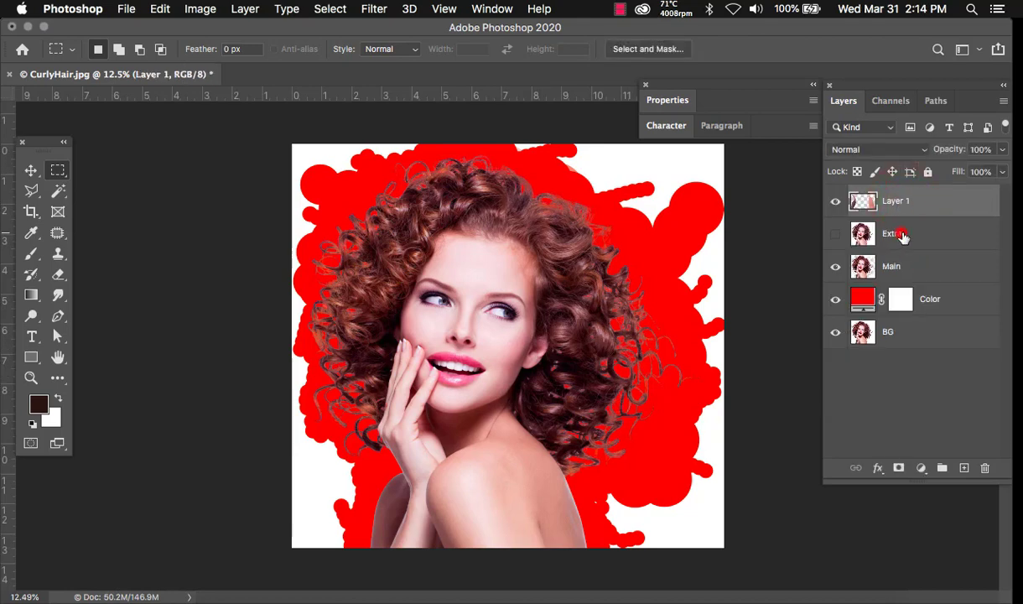
left_click(892, 233)
key("Delete")
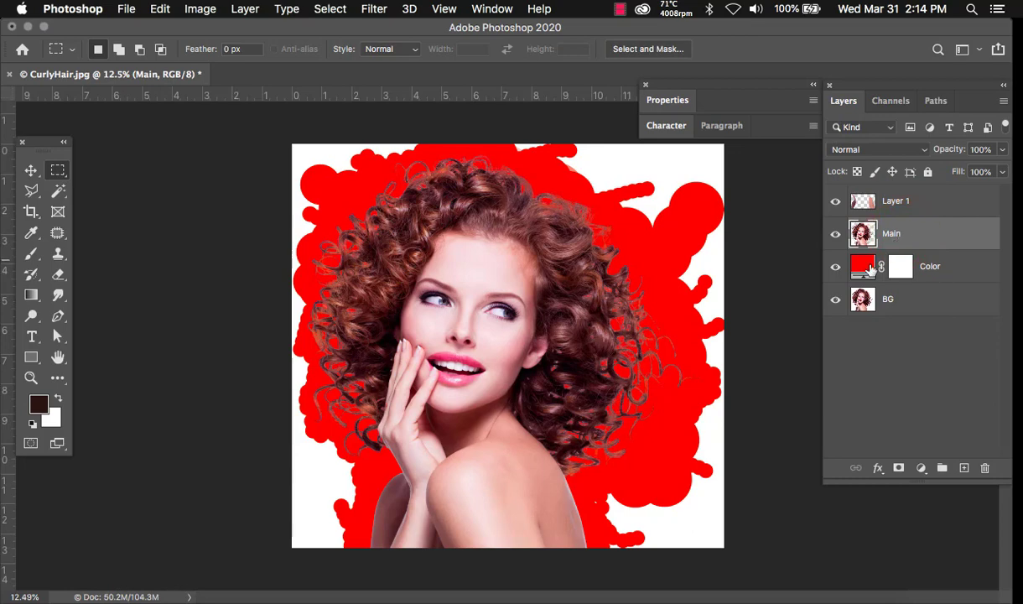
- Hide the BG layer and toggle the red Color fill, leaving it visible
left_click(836, 267)
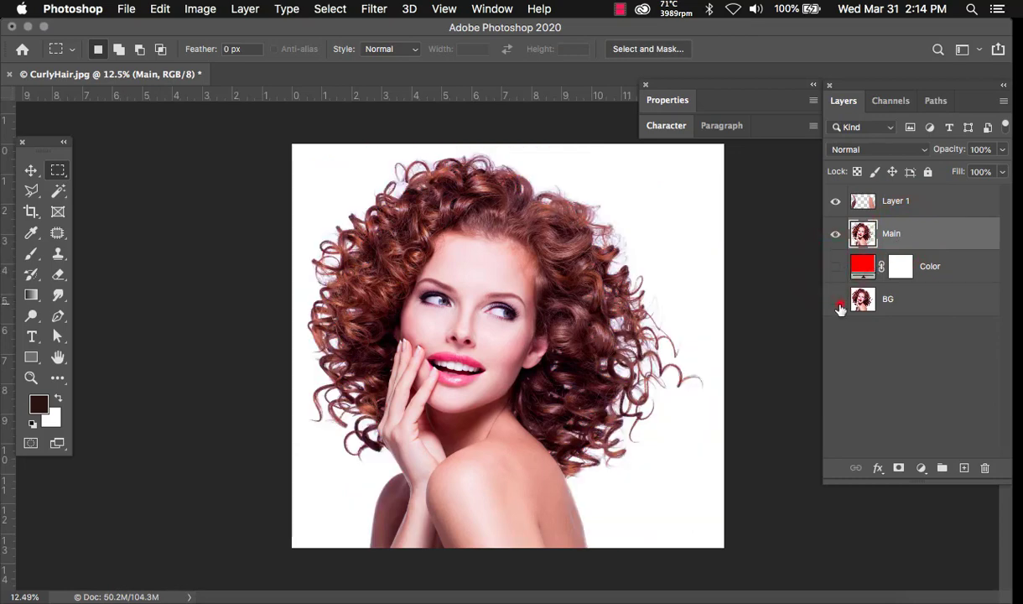
left_click(835, 300)
left_click(835, 267)
left_click(836, 267)
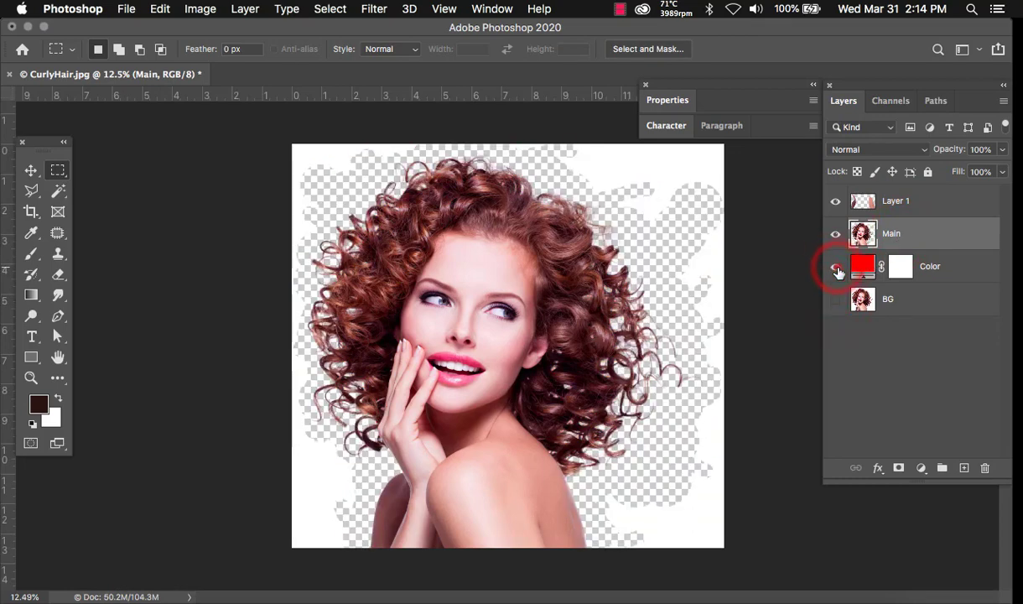
left_click(836, 268)
left_click(836, 268)
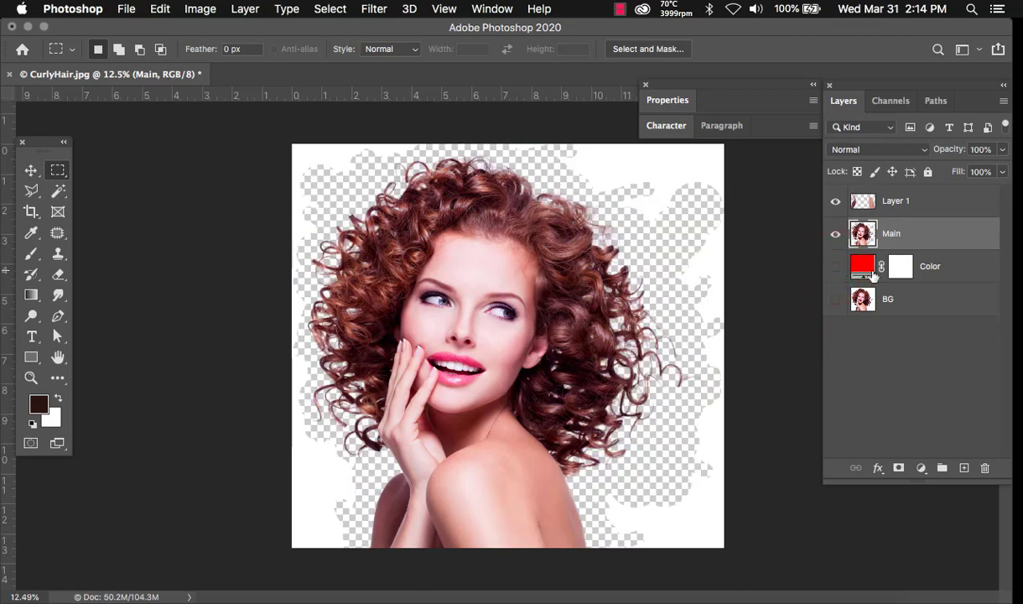
left_click(836, 268)
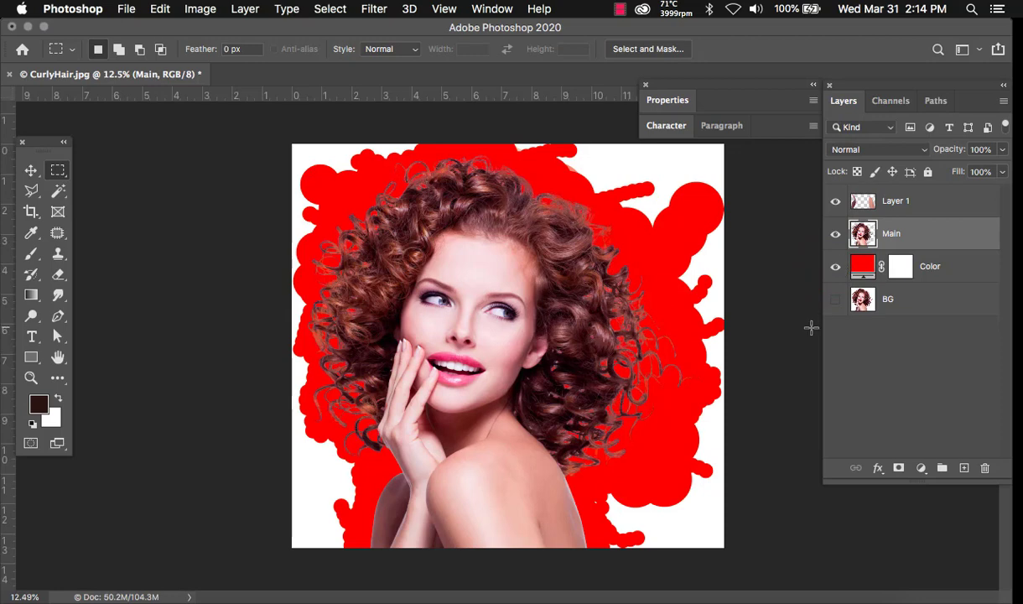
- Hide the Color fill and lasso up the right side and across the top of the hair
key("l")
left_click(835, 268)
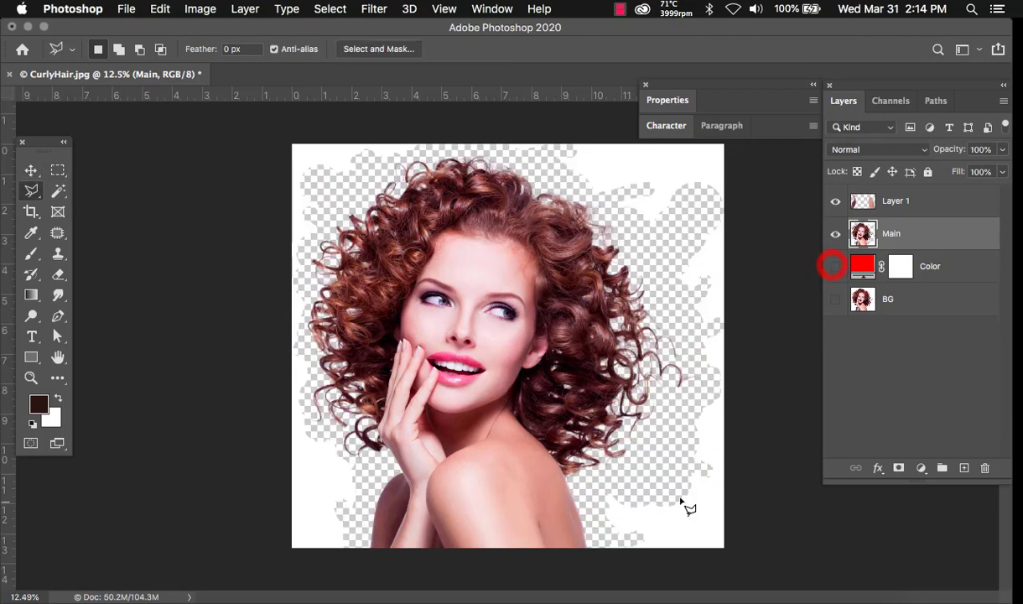
left_click(590, 545)
left_click(595, 499)
left_click(642, 470)
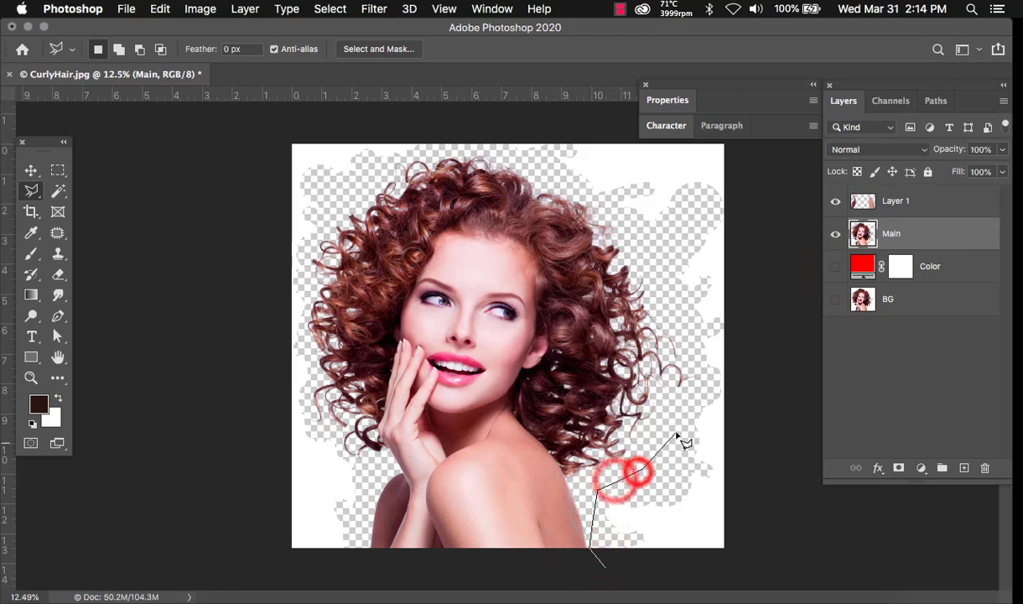
left_click(677, 426)
left_click(703, 390)
left_click(696, 352)
left_click(660, 239)
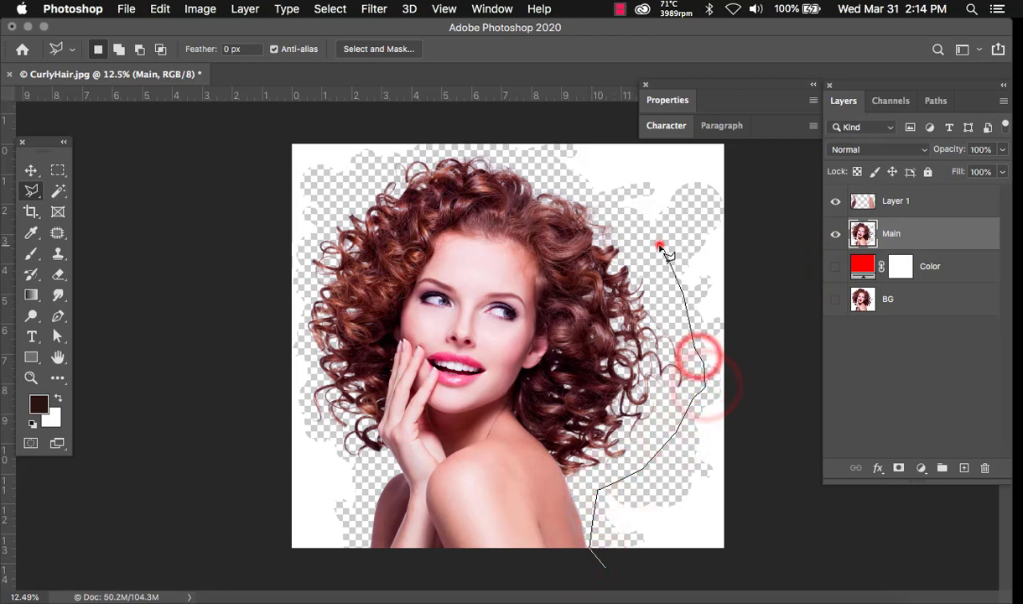
left_click(631, 222)
left_click(602, 203)
left_click(568, 182)
left_click(522, 155)
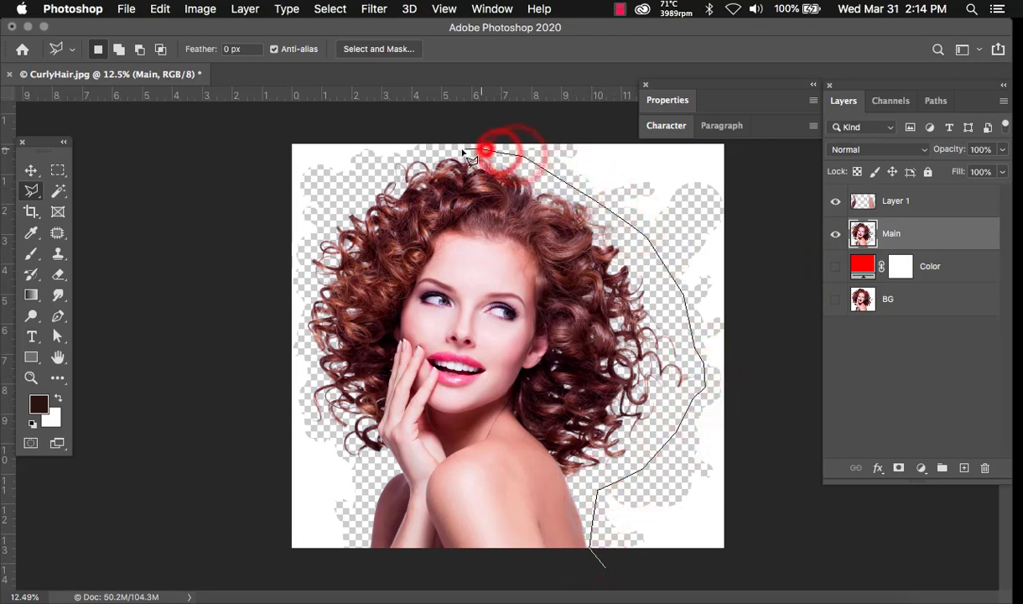
left_click(482, 149)
left_click(412, 153)
- Continue the lasso down the hair's left side past the hand and around the canvas's left edge
left_click(392, 157)
left_click(334, 208)
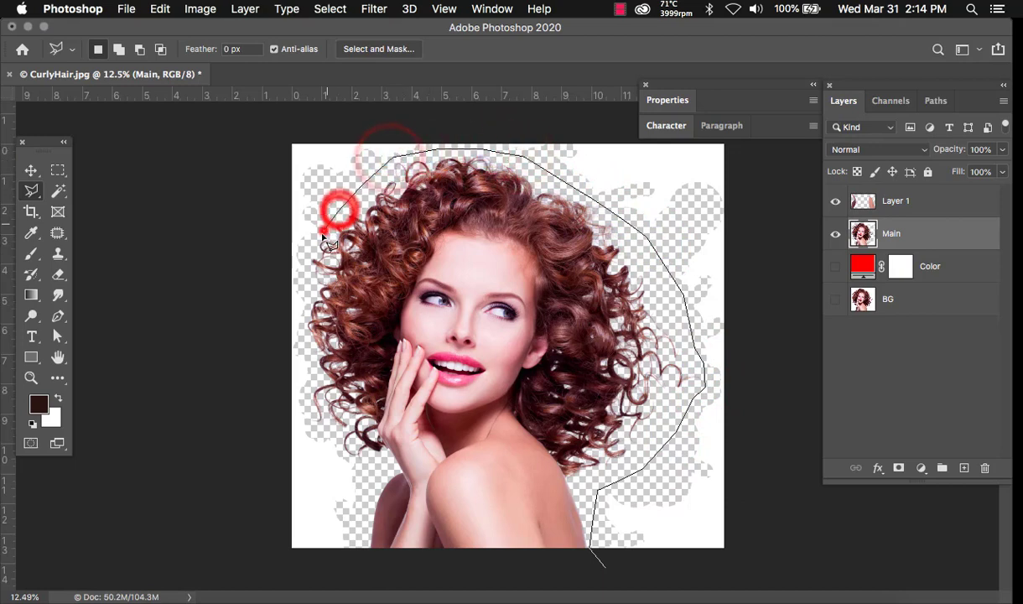
left_click(312, 252)
left_click(305, 294)
left_click(302, 321)
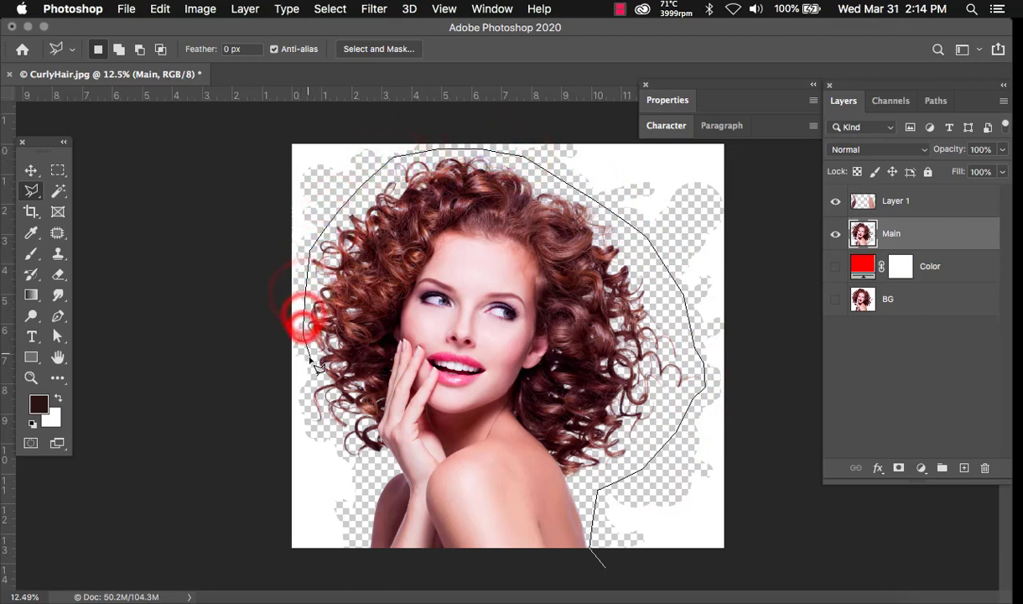
left_click(311, 364)
left_click(308, 390)
left_click(308, 408)
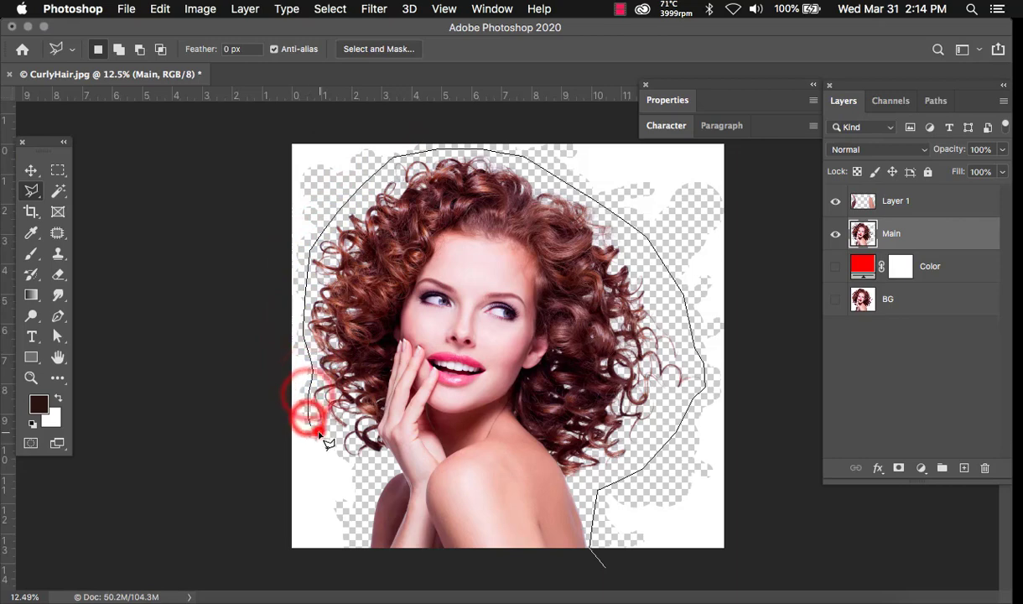
left_click(316, 425)
left_click(337, 447)
left_click(361, 477)
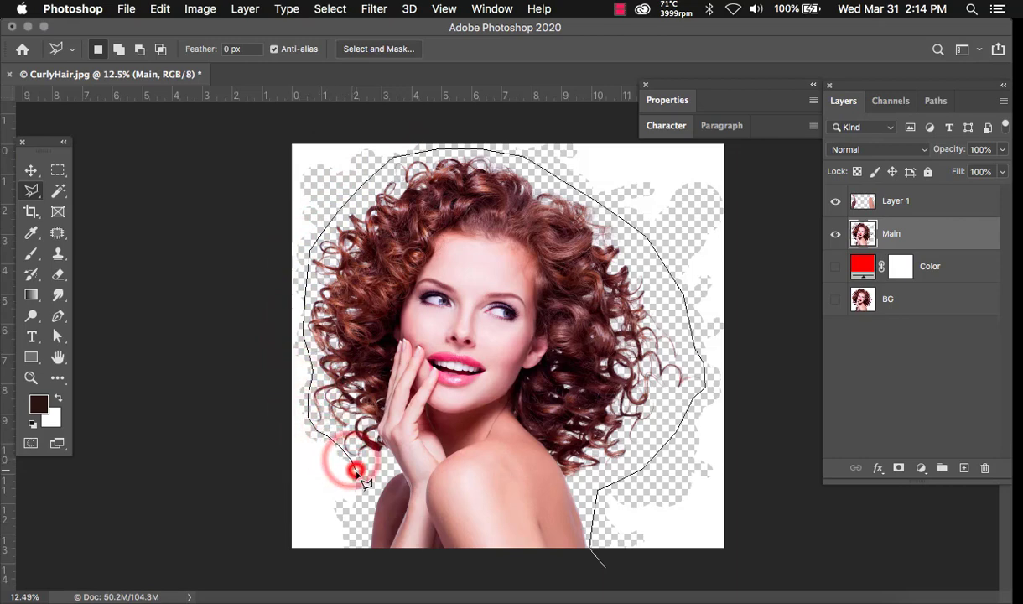
left_click(361, 525)
left_click(362, 550)
left_click(304, 568)
left_click(253, 559)
left_click(237, 445)
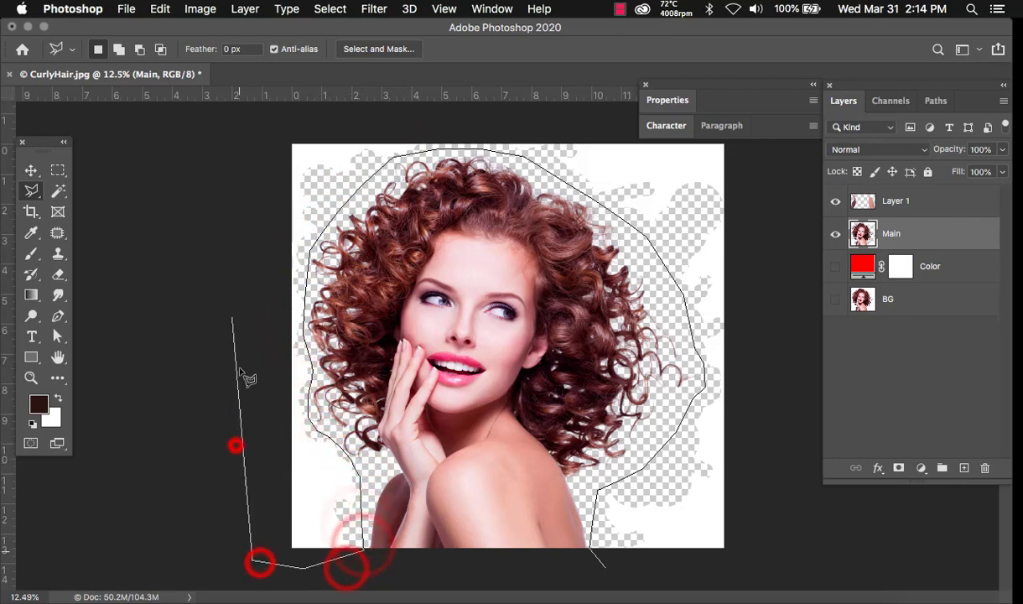
left_click(221, 205)
left_click(247, 132)
- Close the outline around the canvas, clear the leftover white patches, and deselect
left_click(751, 132)
left_click(783, 572)
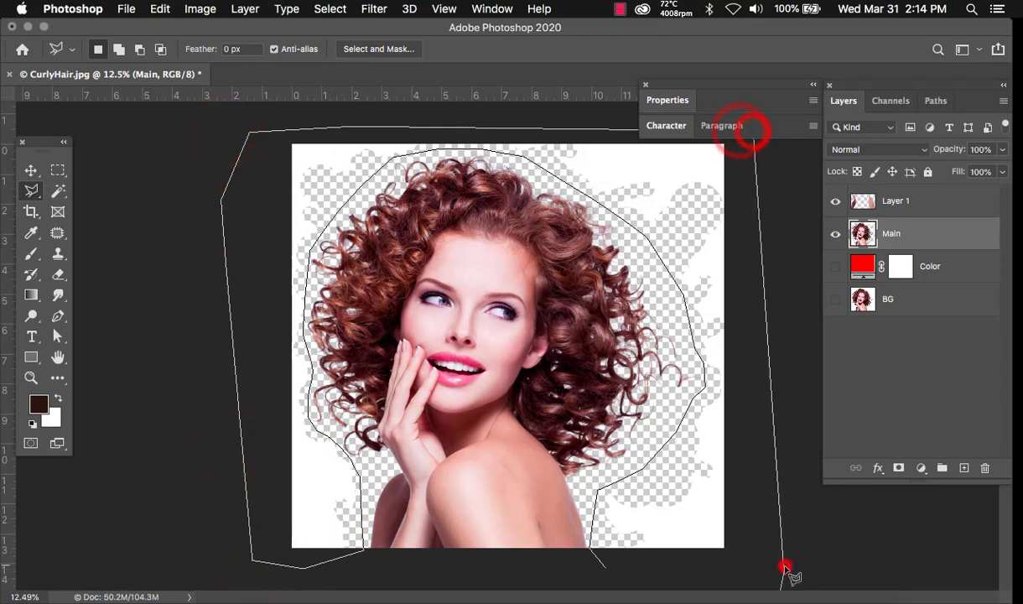
left_click(661, 577)
left_click(660, 577)
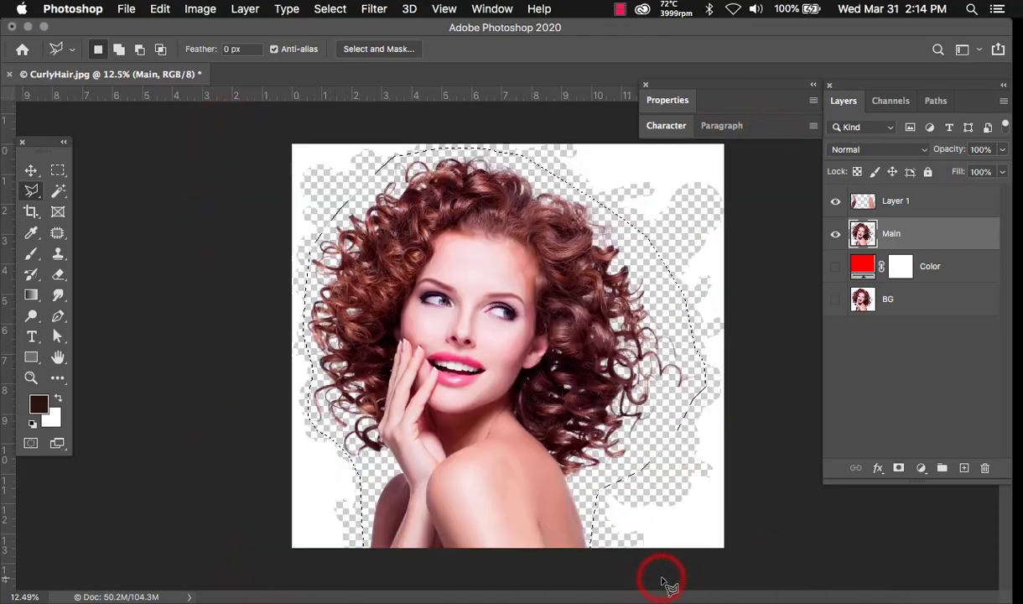
left_click(693, 241)
key("v")
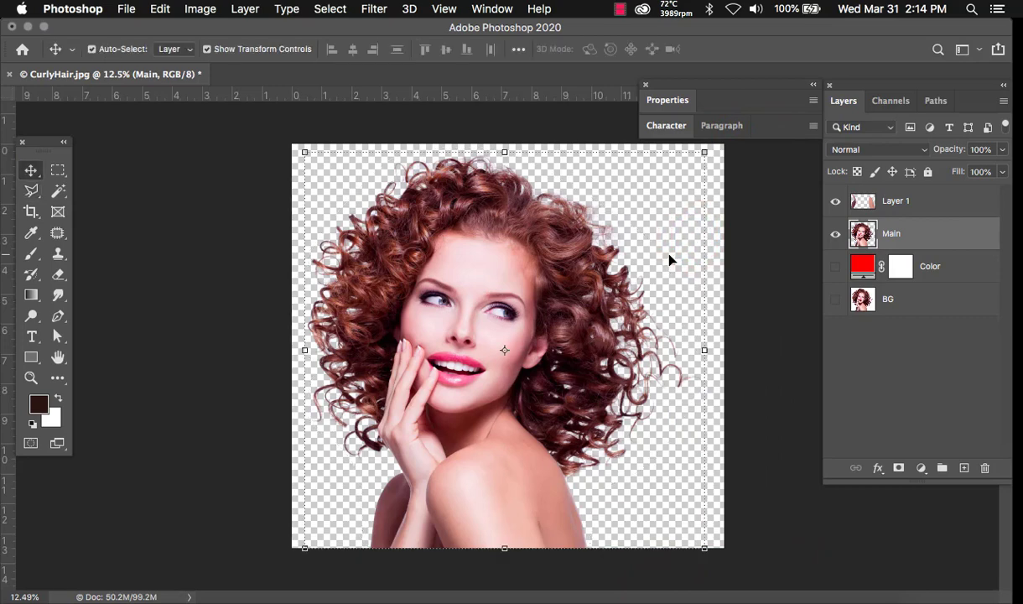
left_click(818, 269)
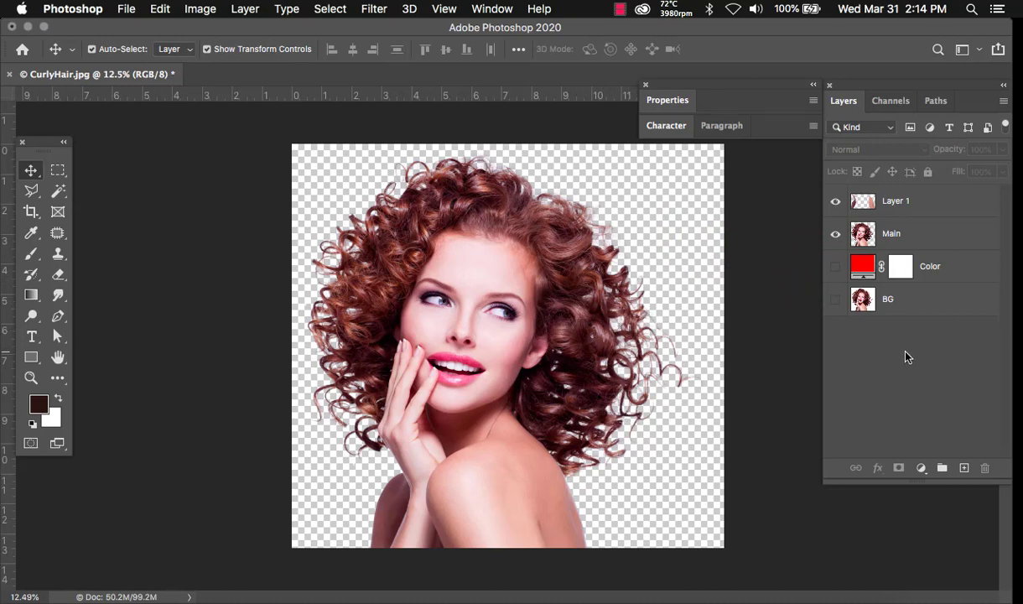
- Create Layer 2 at the bottom of the stack, then add a black Solid Color fill layer
key("super+shift+n")
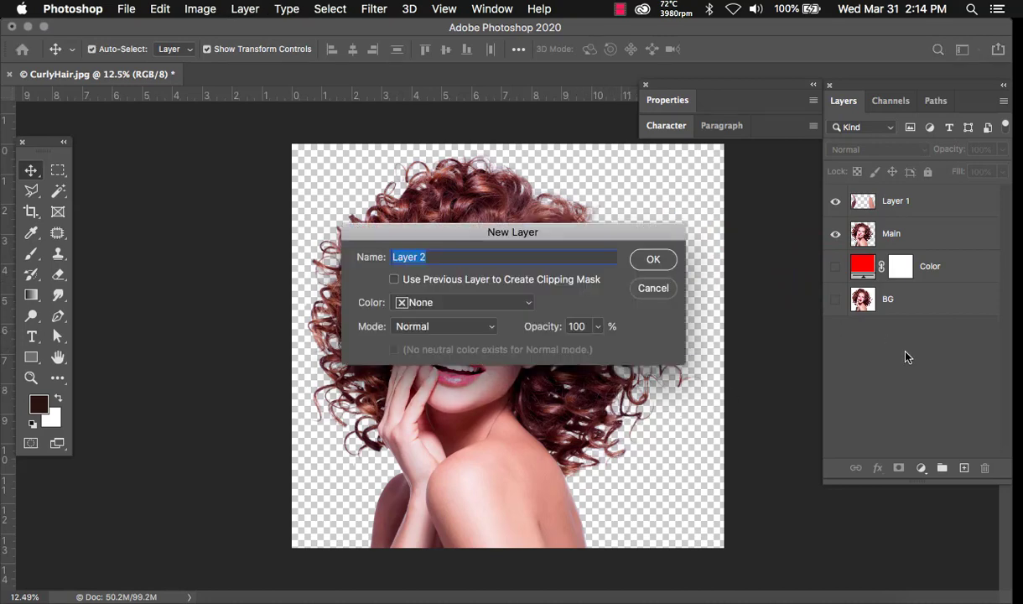
key("Return")
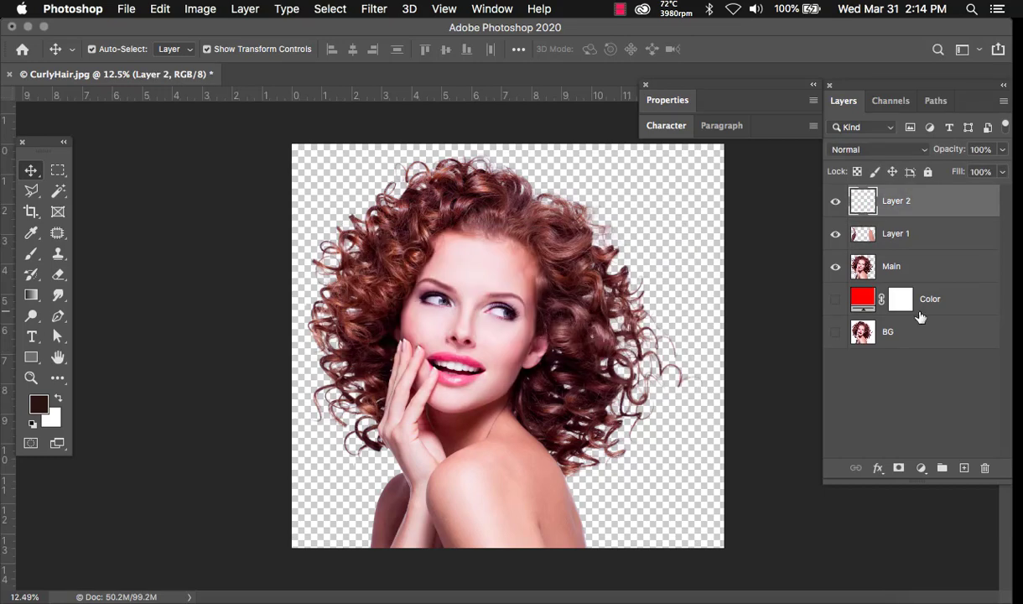
key("super+shift+bracketleft")
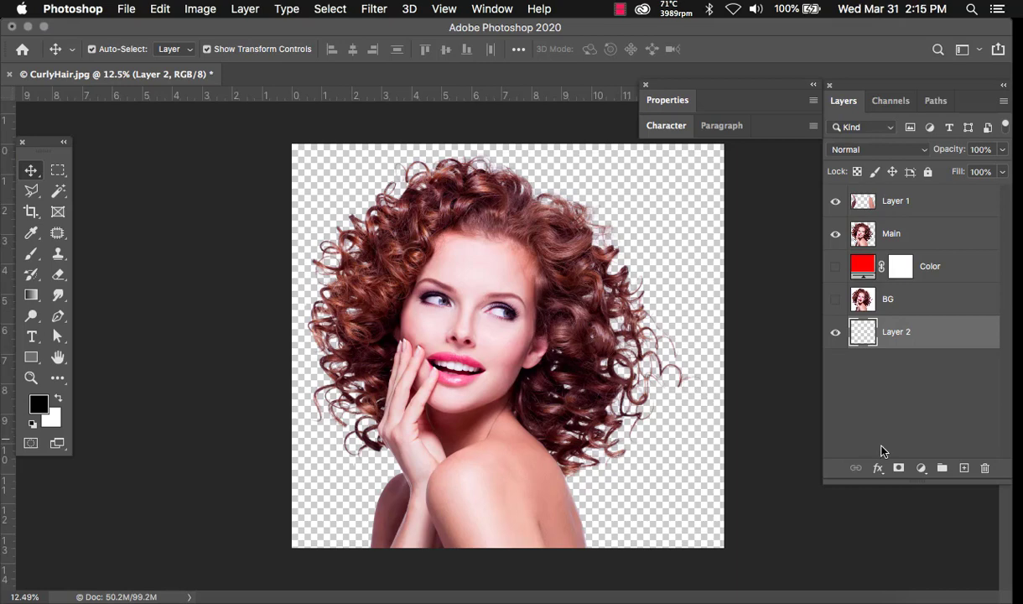
left_click(920, 468)
left_click(921, 484)
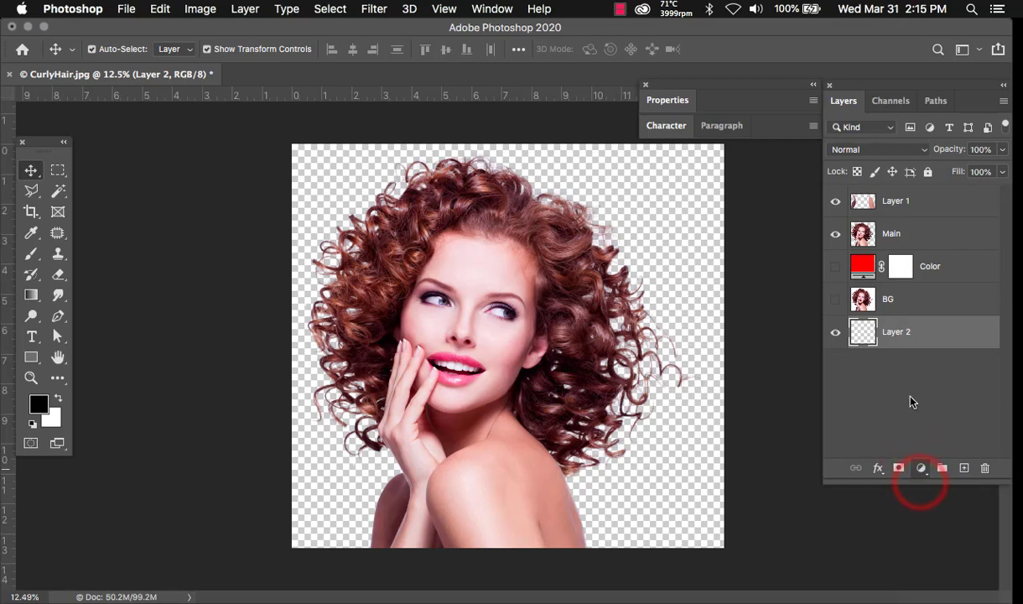
left_click(667, 168)
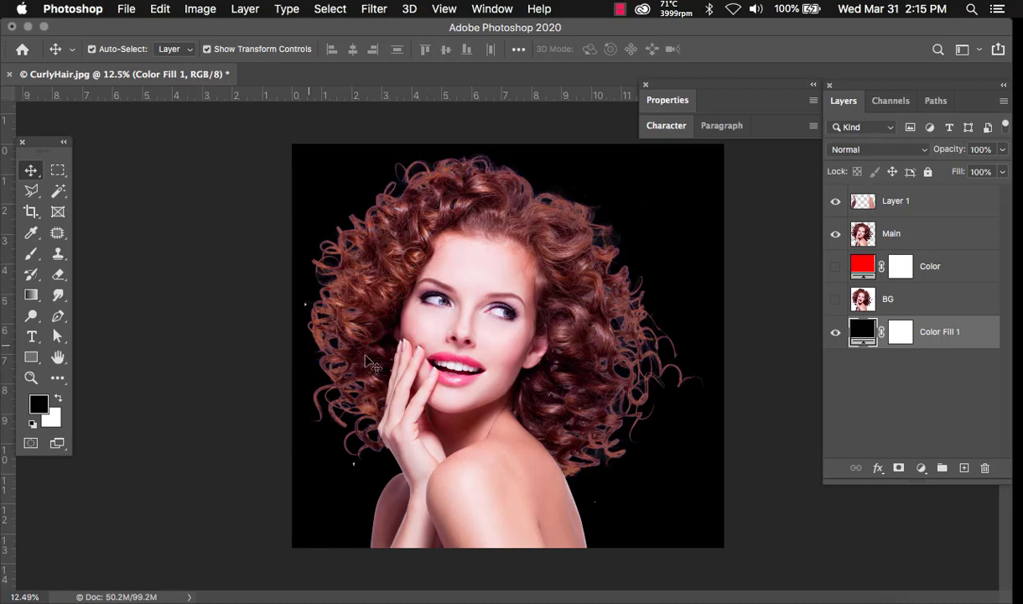
- Select the Main layer for cleanup
left_click(896, 234)
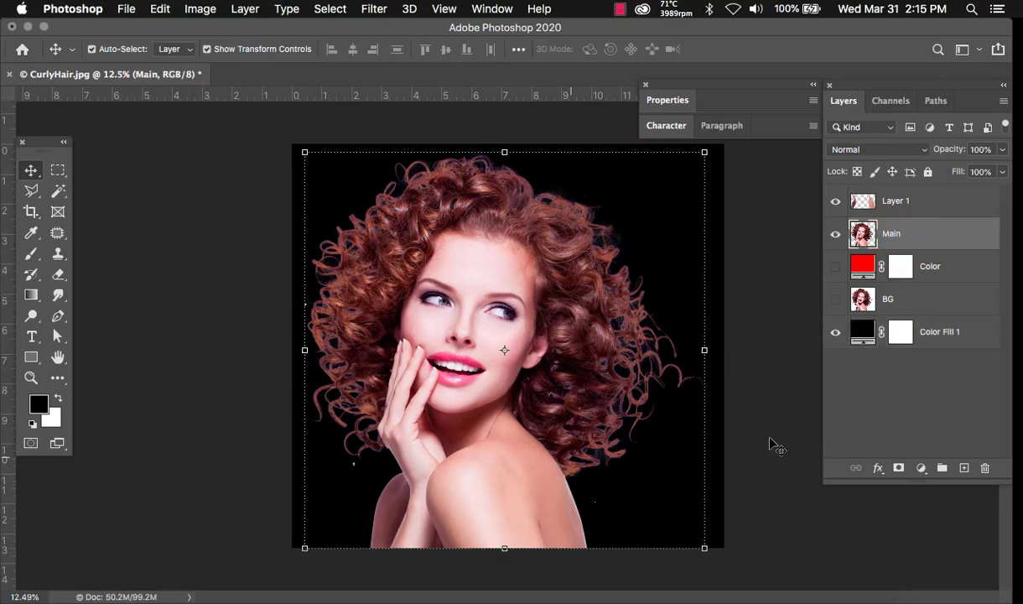
left_click(814, 431)
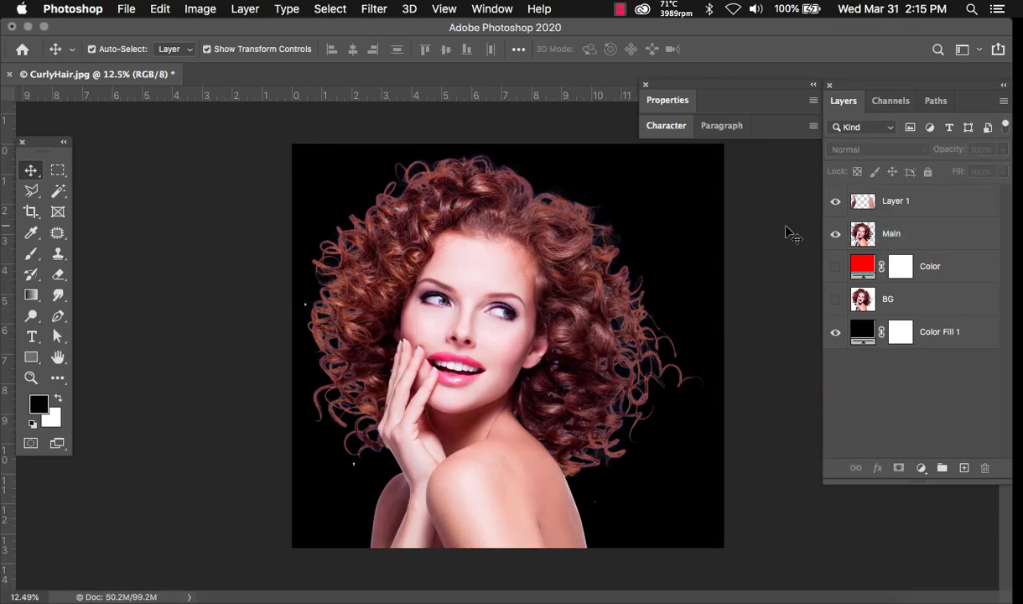
left_click(890, 239)
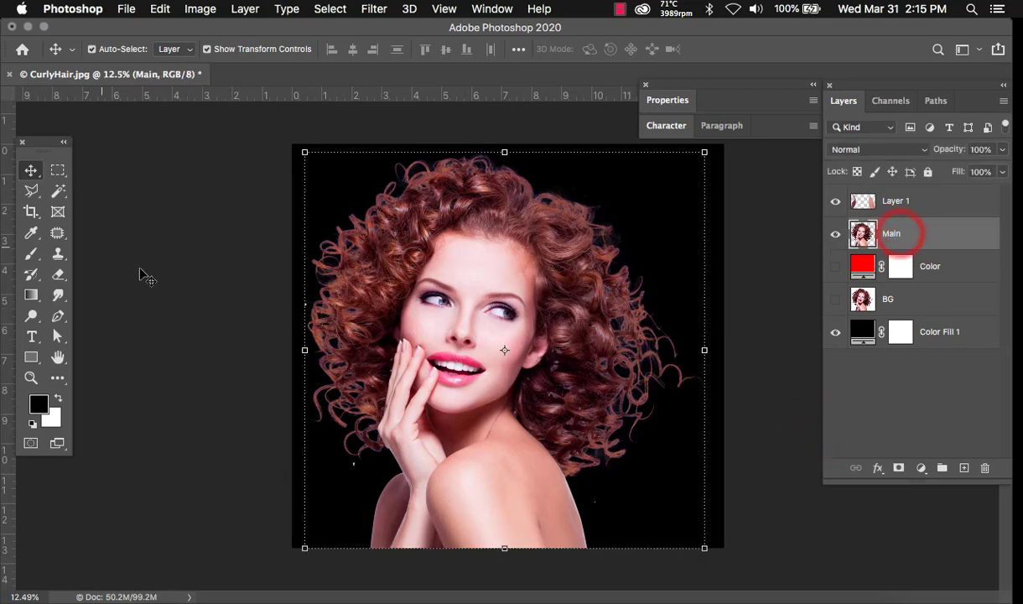
- With the Eraser at 72% opacity, erase stray bits left of the hair and lower left
left_click(57, 275)
left_click(122, 273)
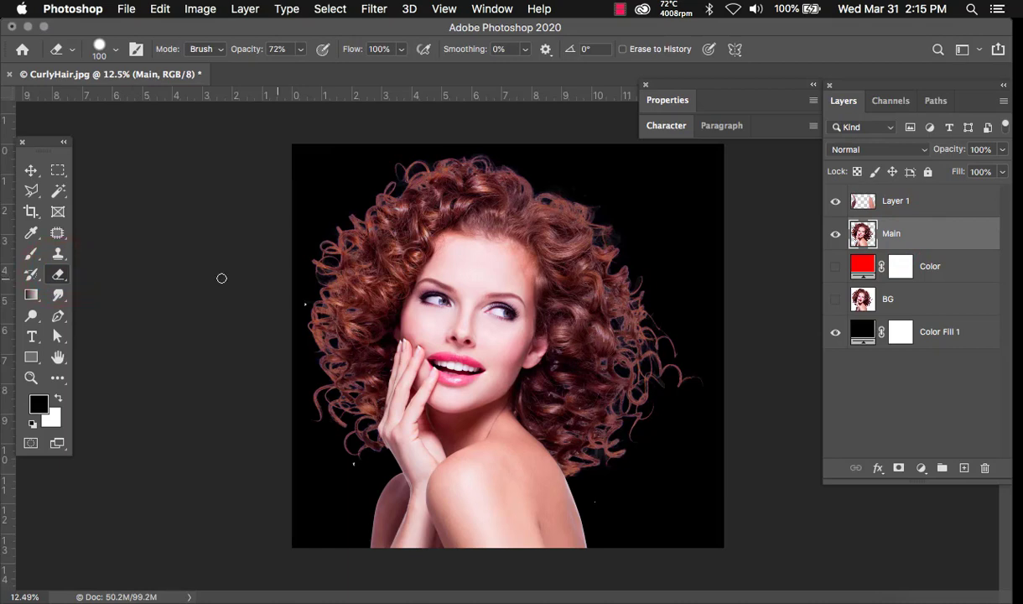
left_click(302, 307)
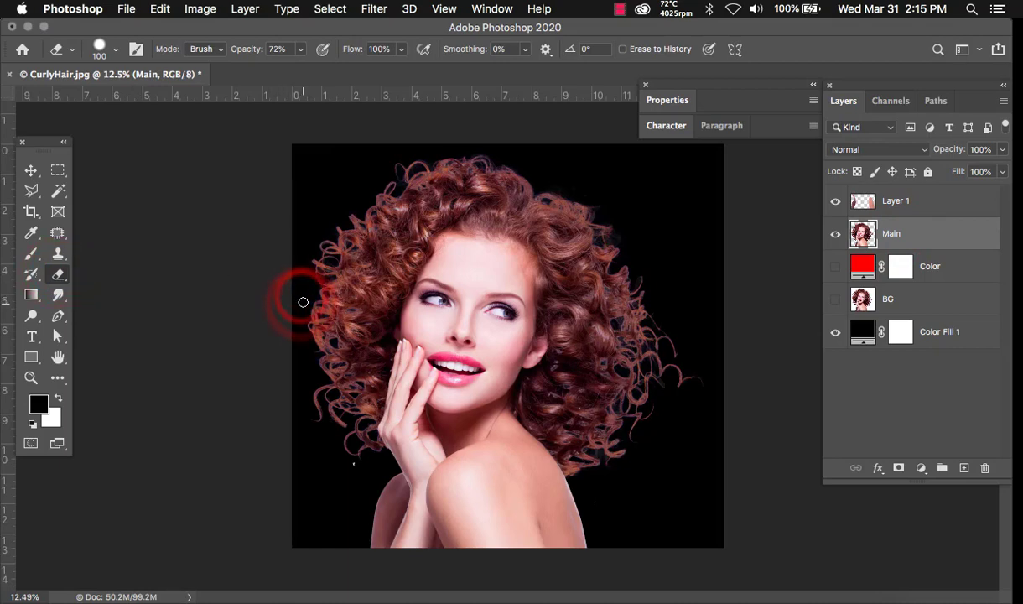
left_click(353, 465)
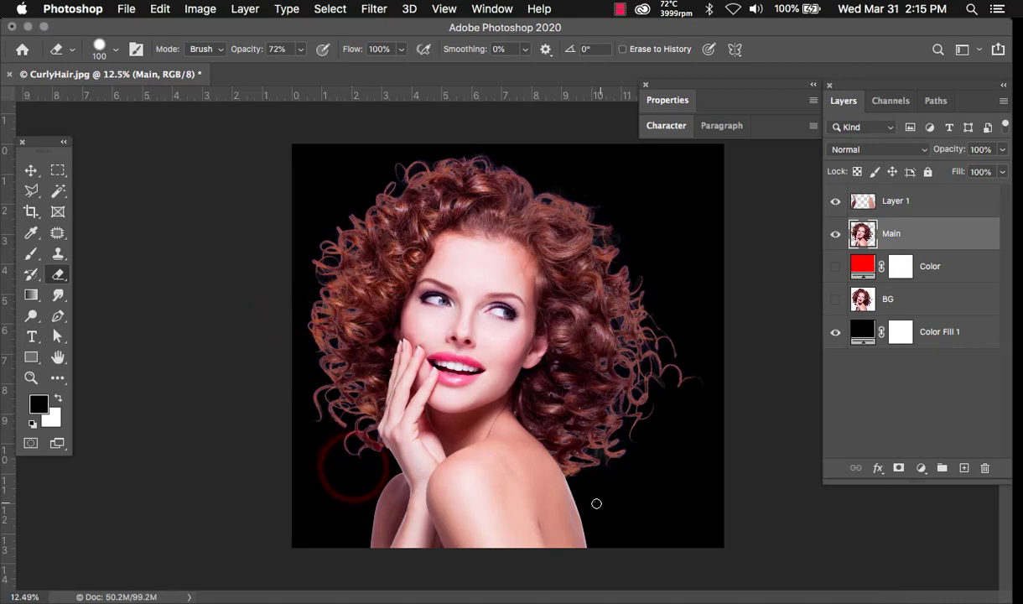
- Erase the leftover fringe specks beside the right shoulder
left_click(597, 500)
left_click_drag(600, 511, 603, 506)
left_click(603, 505)
left_click(639, 519)
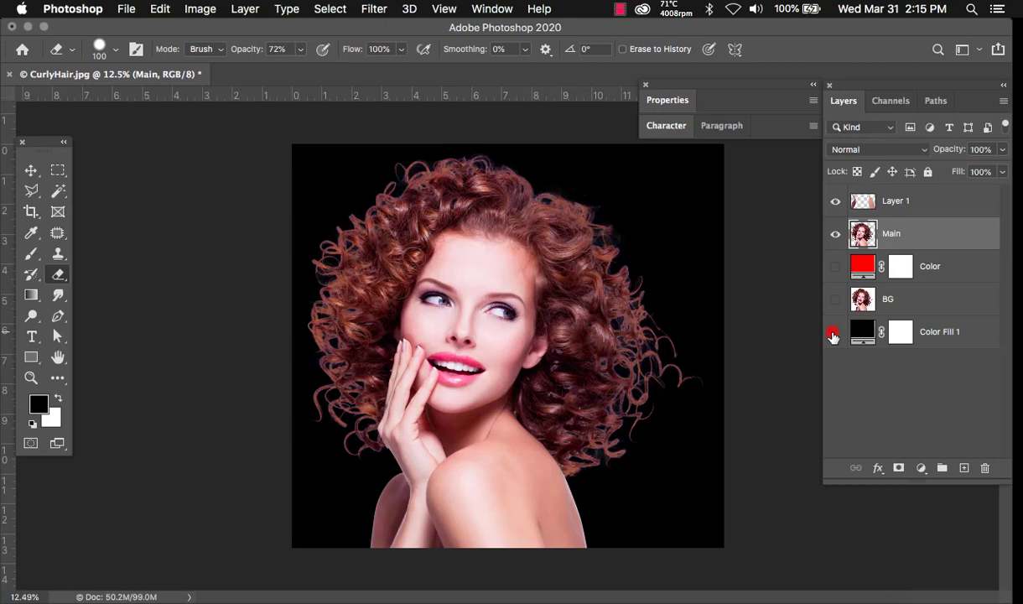
left_click(833, 334)
left_click(834, 333)
left_click(834, 334)
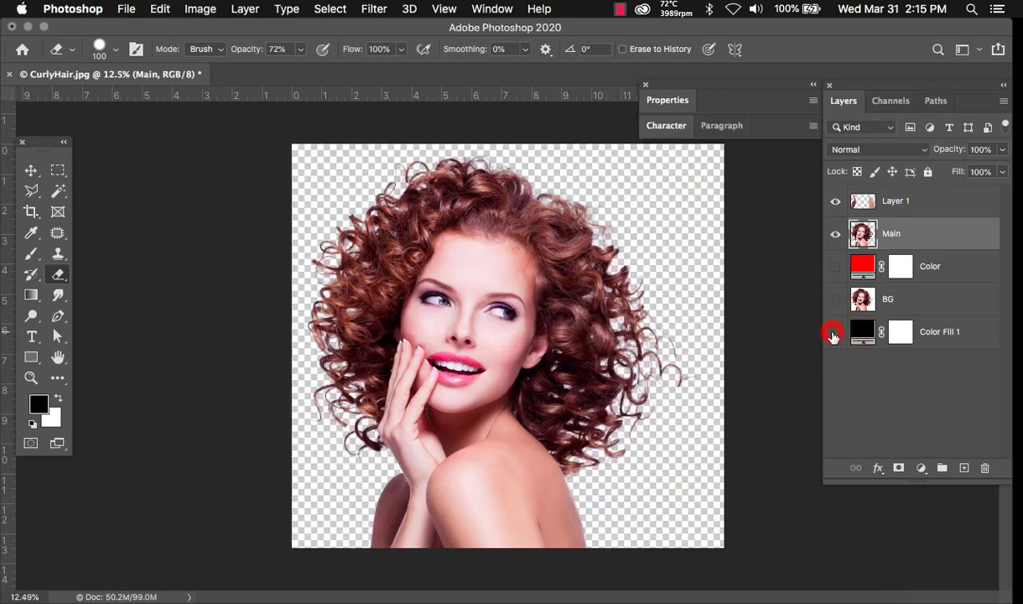
left_click(834, 333)
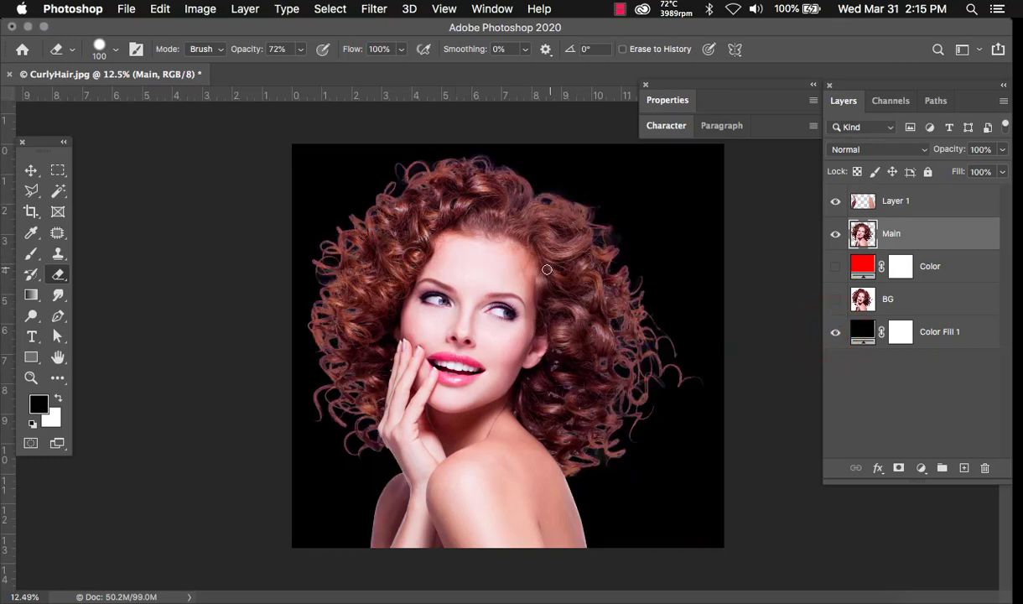